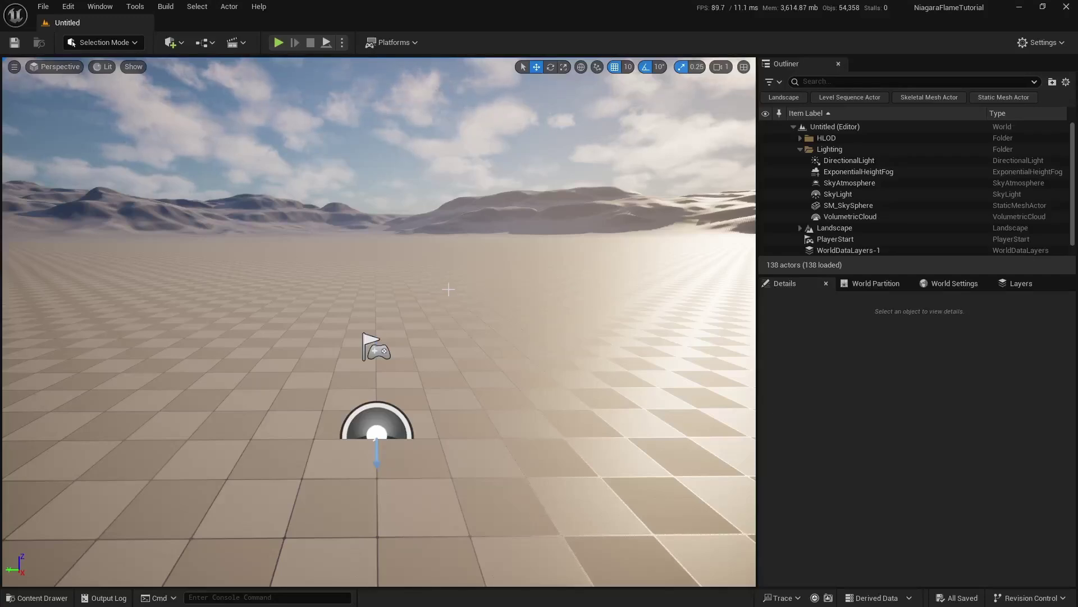
Search the plugin list for "niagara fluids" and check whether the NiagaraFluids plugin is enabled.
{"action": "left_click", "coordinate": [68, 6]}
{"action": "left_click", "coordinate": [105, 195]}
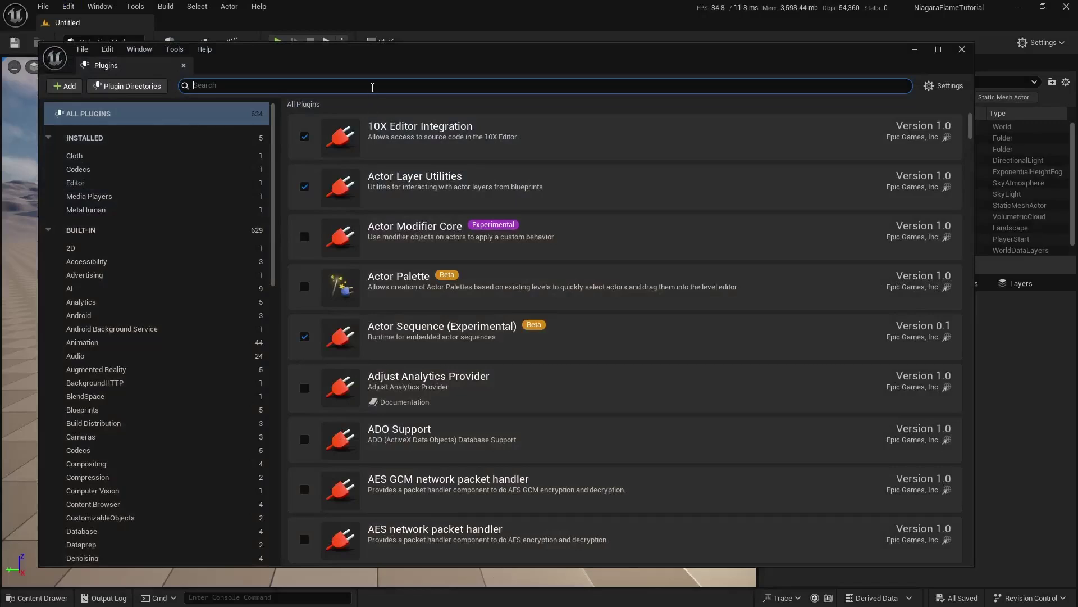
{"action": "type", "text": "fluids"}
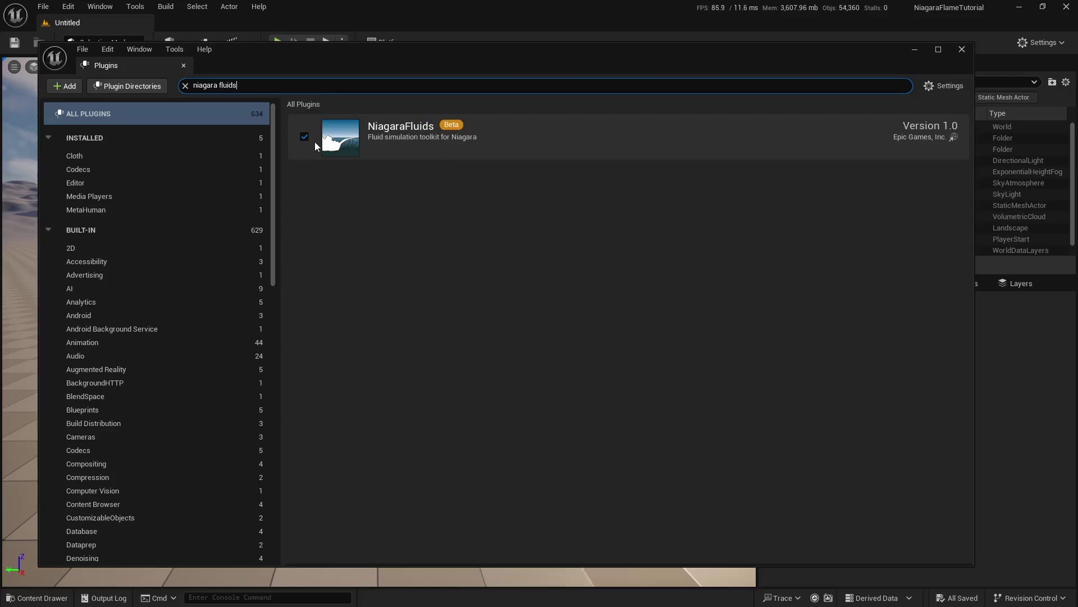
{"action": "left_click", "coordinate": [962, 50]}
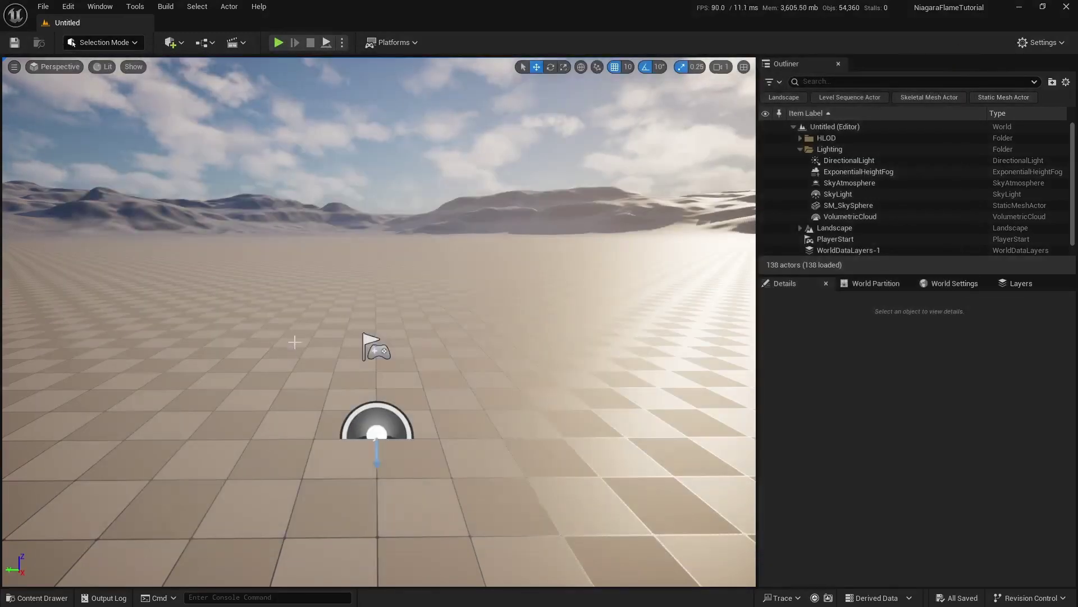
Add the Third Person Blueprint feature pack to the project.
{"action": "key", "text": "ctrl+space"}
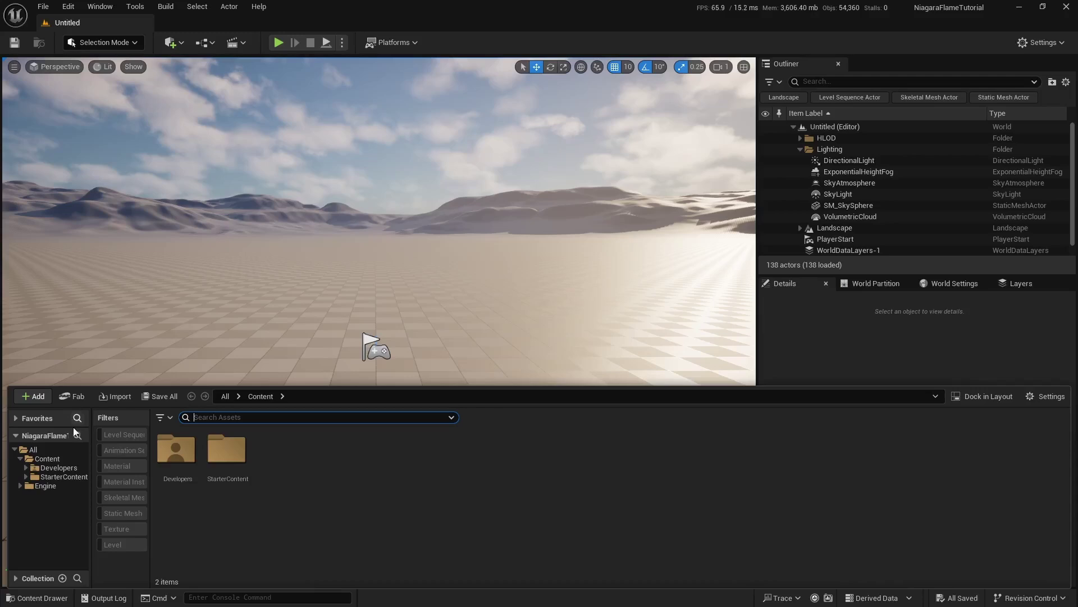
{"action": "left_click", "coordinate": [38, 398]}
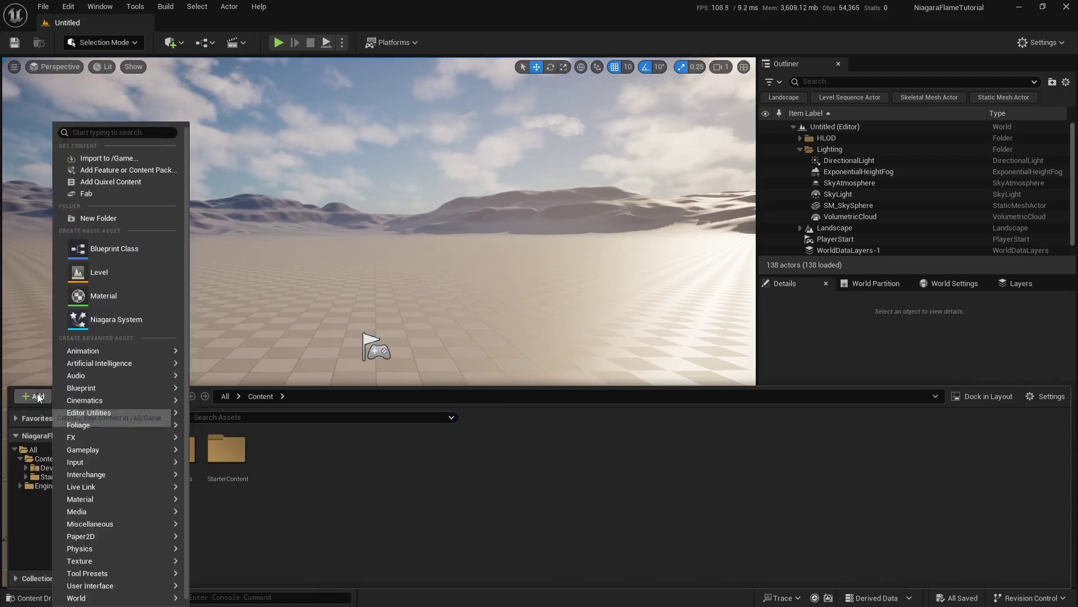
{"action": "left_click", "coordinate": [119, 171]}
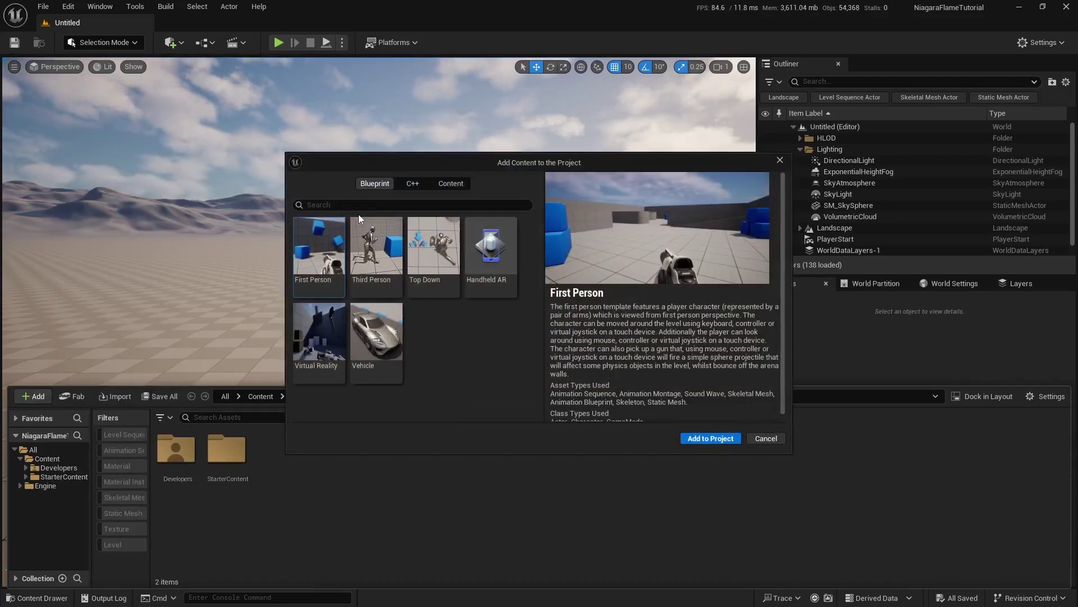
{"action": "left_click", "coordinate": [369, 249]}
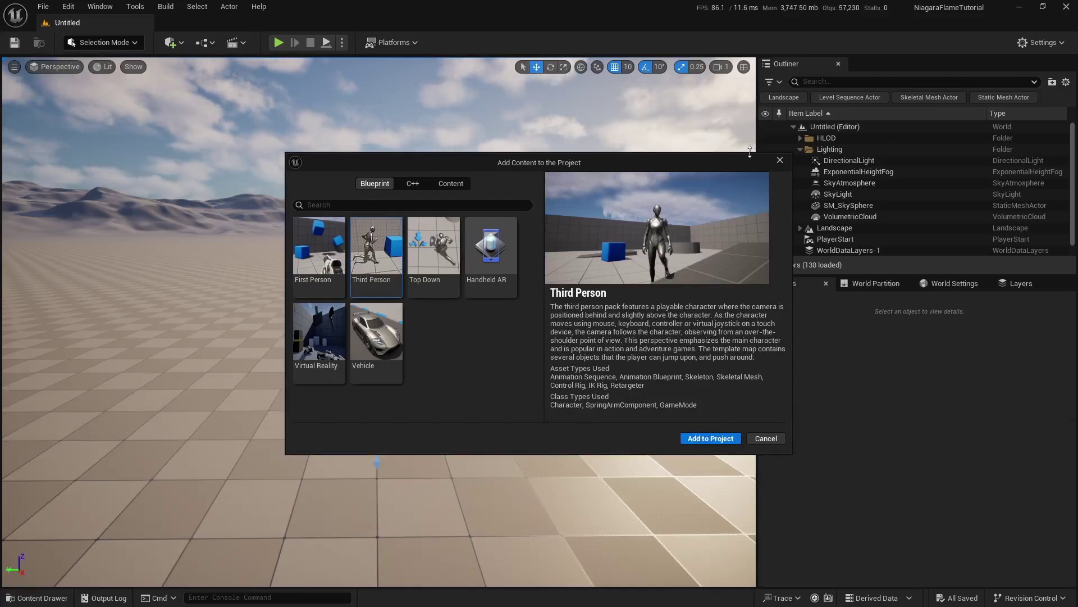
{"action": "left_click", "coordinate": [778, 161]}
Check in the content browser's view options whether engine and plugin content are shown.
{"action": "key", "text": "ctrl+space"}
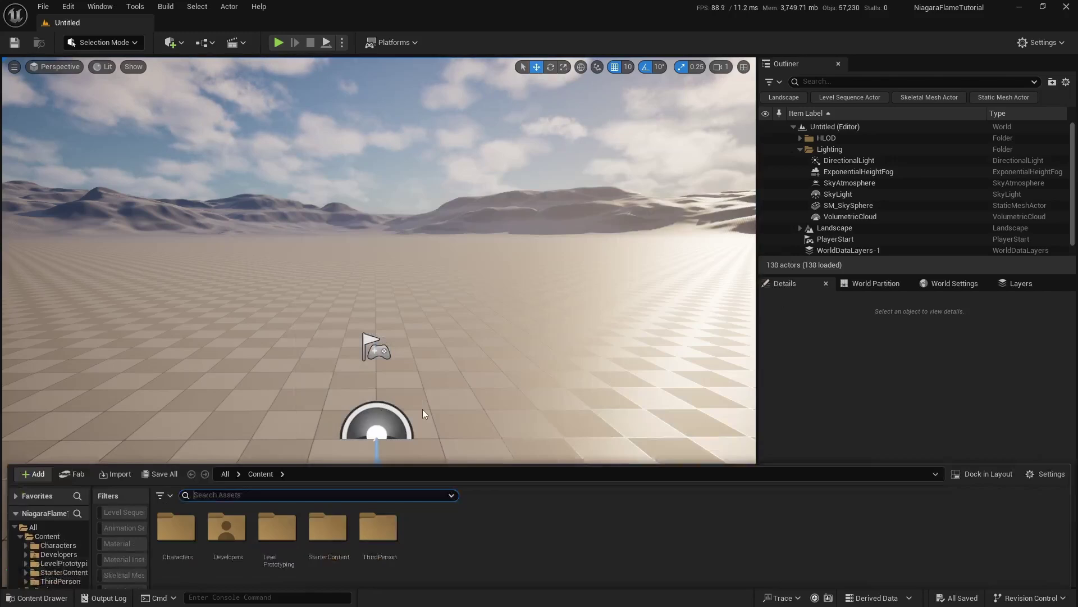
{"action": "left_click", "coordinate": [1050, 396]}
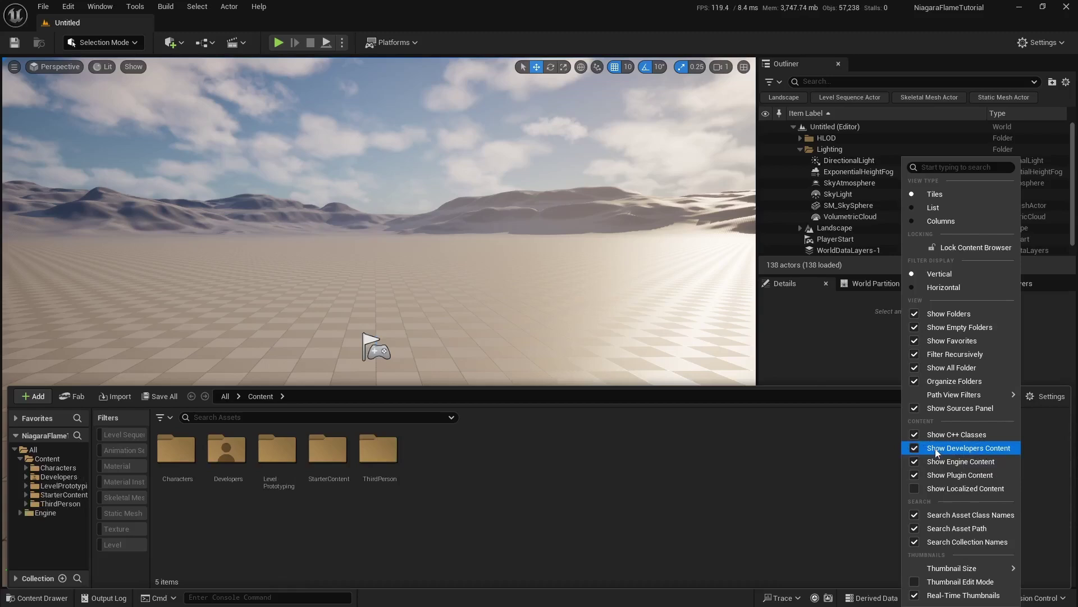
{"action": "left_click", "coordinate": [389, 531]}
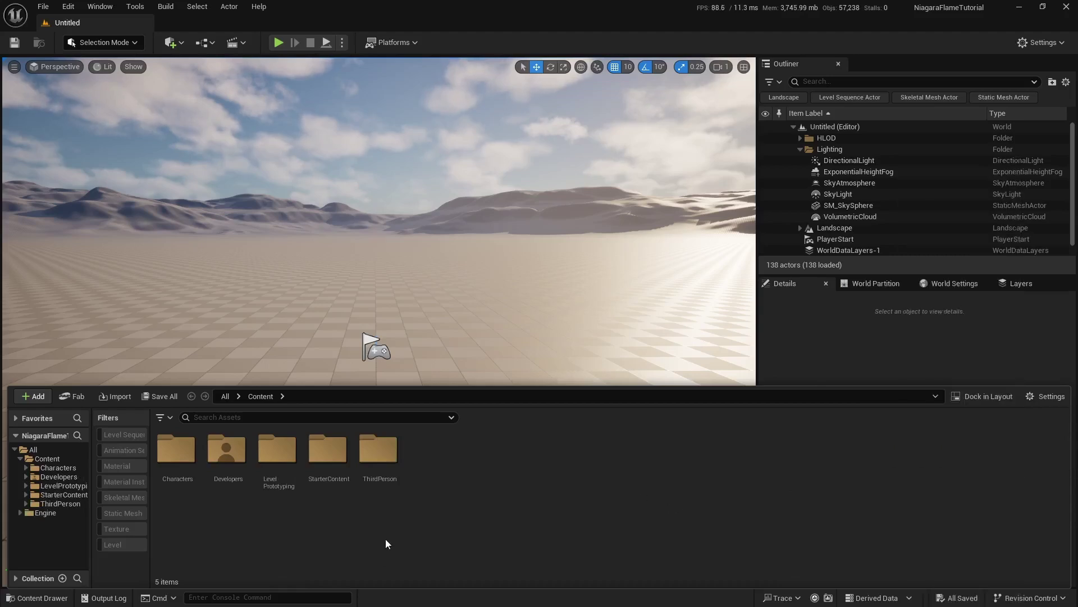
Create a folder named VFX in the project's Content folder and open it.
{"action": "right_click", "coordinate": [385, 538]}
{"action": "left_click", "coordinate": [438, 150]}
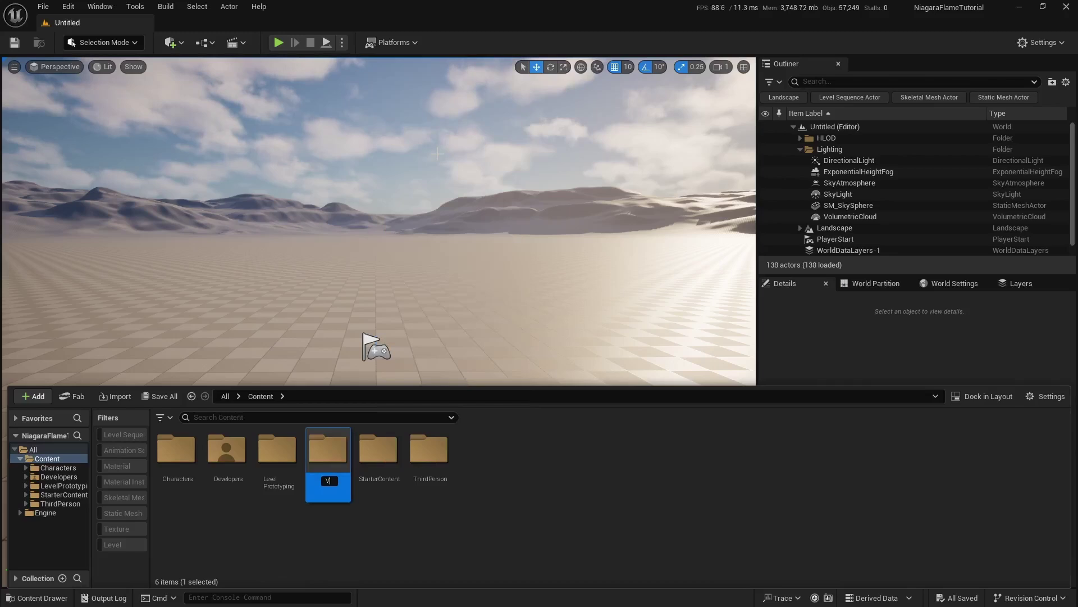
{"action": "key", "text": "Return"}
{"action": "key", "text": "Return"}
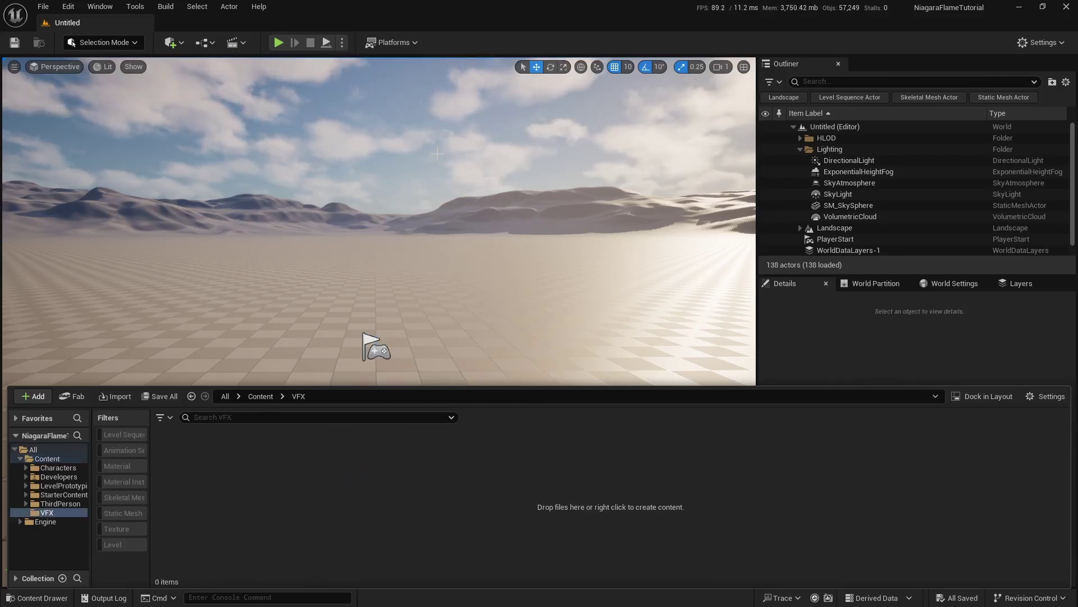
Filter the Content folder by levels, open ThirdPersonMap, and remove the filter.
{"action": "left_click", "coordinate": [272, 400]}
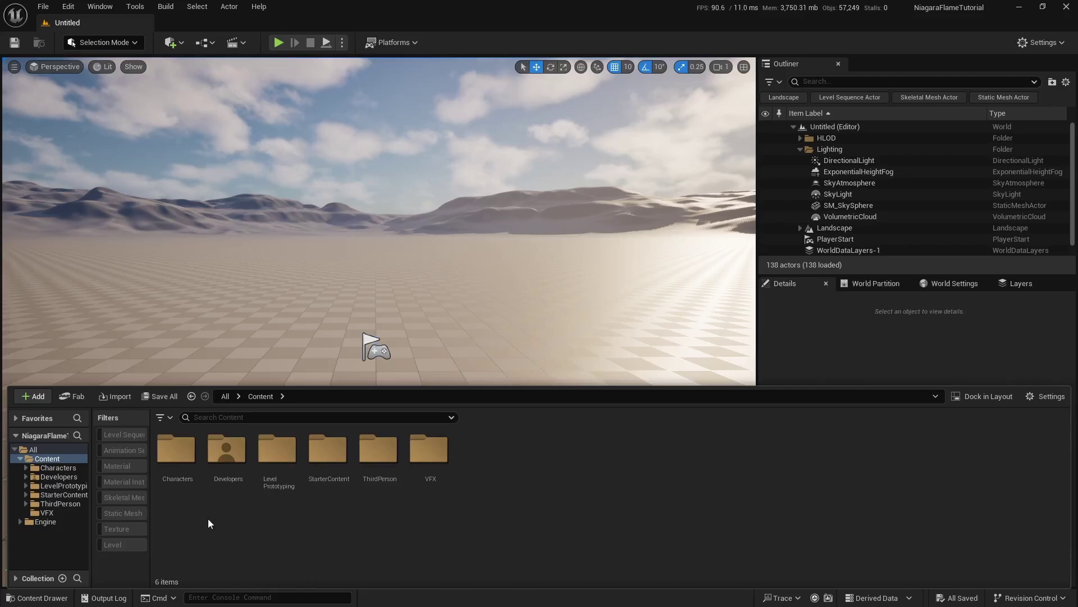
{"action": "left_click", "coordinate": [116, 545]}
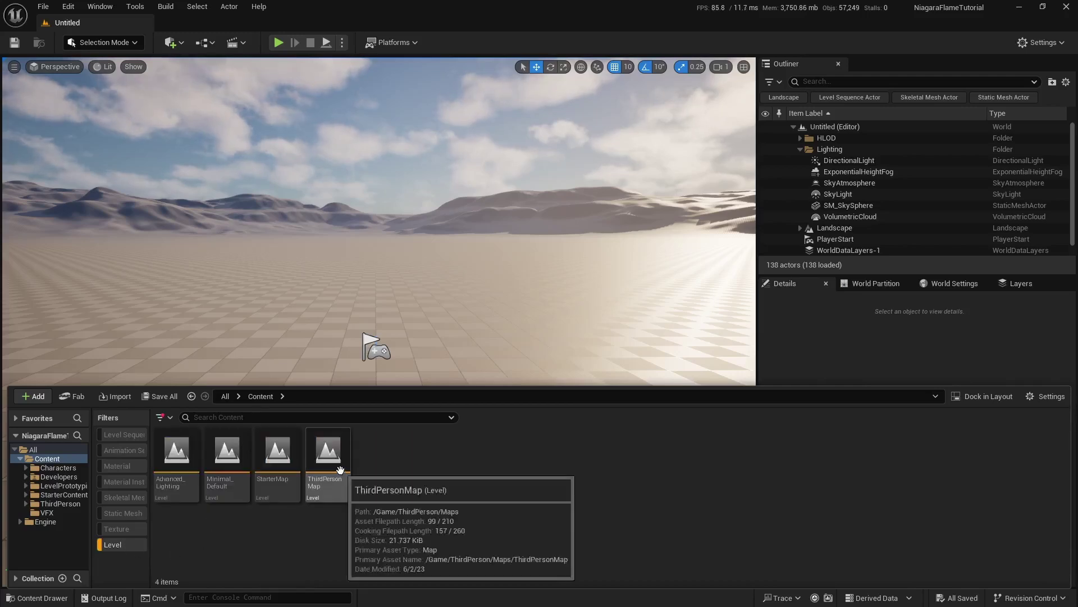
{"action": "double_click", "coordinate": [331, 458]}
{"action": "left_click", "coordinate": [105, 547]}
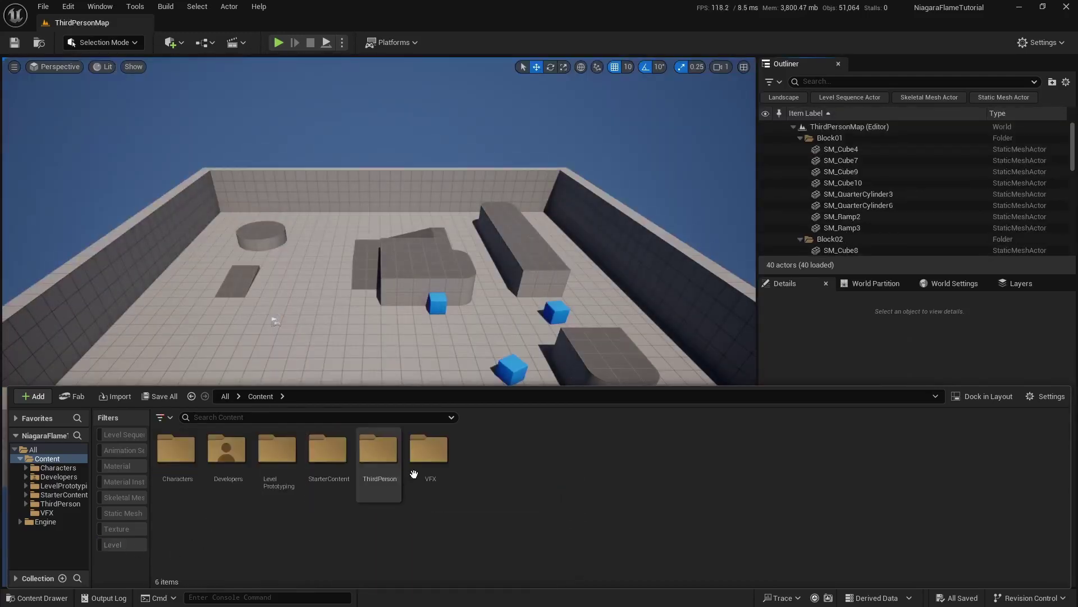
Create a Niagara System in the VFX folder from the 3D Gas template Grid3D_Gas_SimpleParticleSource and name it NS_FlameTutorial.
{"action": "double_click", "coordinate": [416, 467]}
{"action": "left_click", "coordinate": [396, 307]}
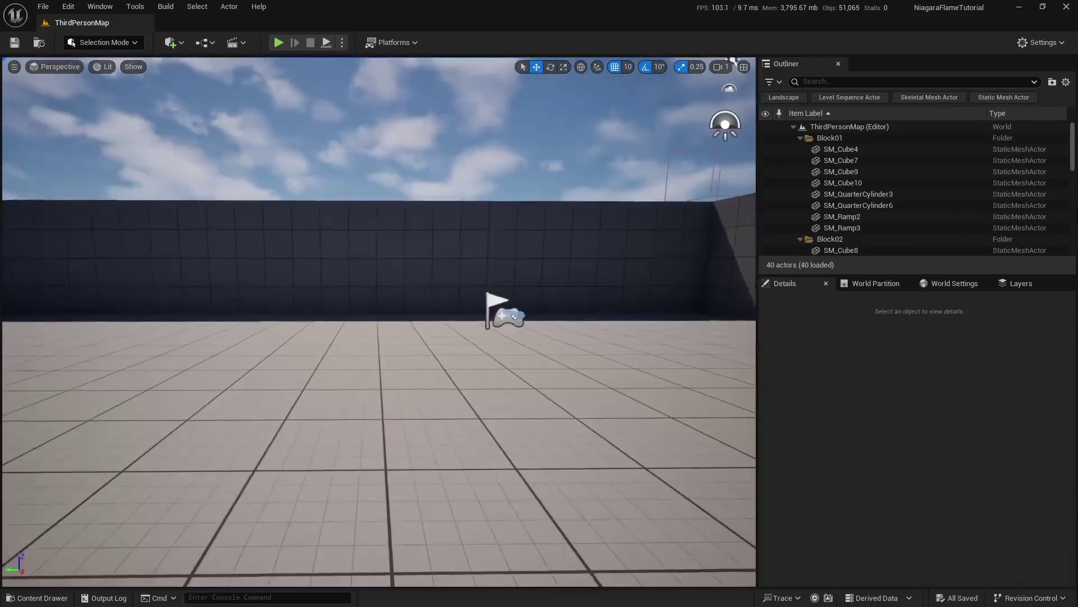
{"action": "key", "text": "ctrl+space"}
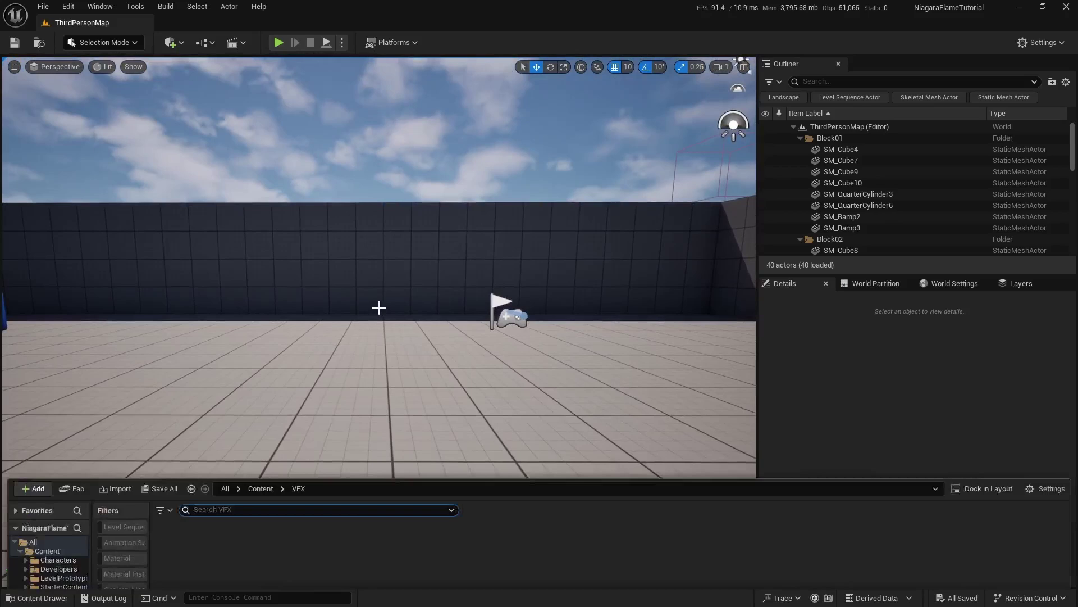
{"action": "right_click", "coordinate": [244, 505]}
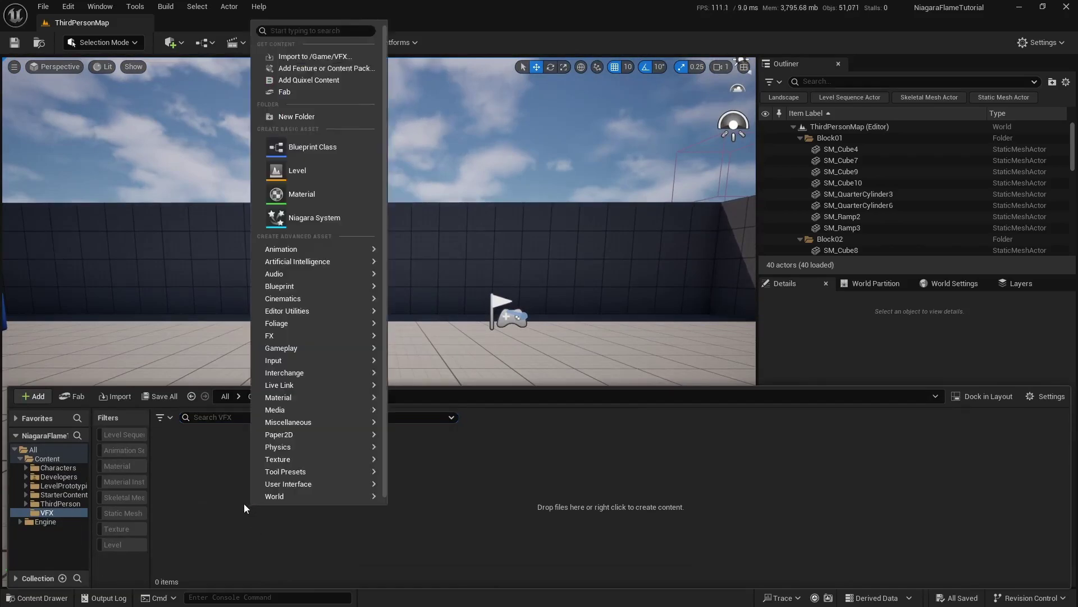
{"action": "left_click", "coordinate": [306, 219]}
{"action": "left_click", "coordinate": [181, 178]}
{"action": "left_click", "coordinate": [157, 179]}
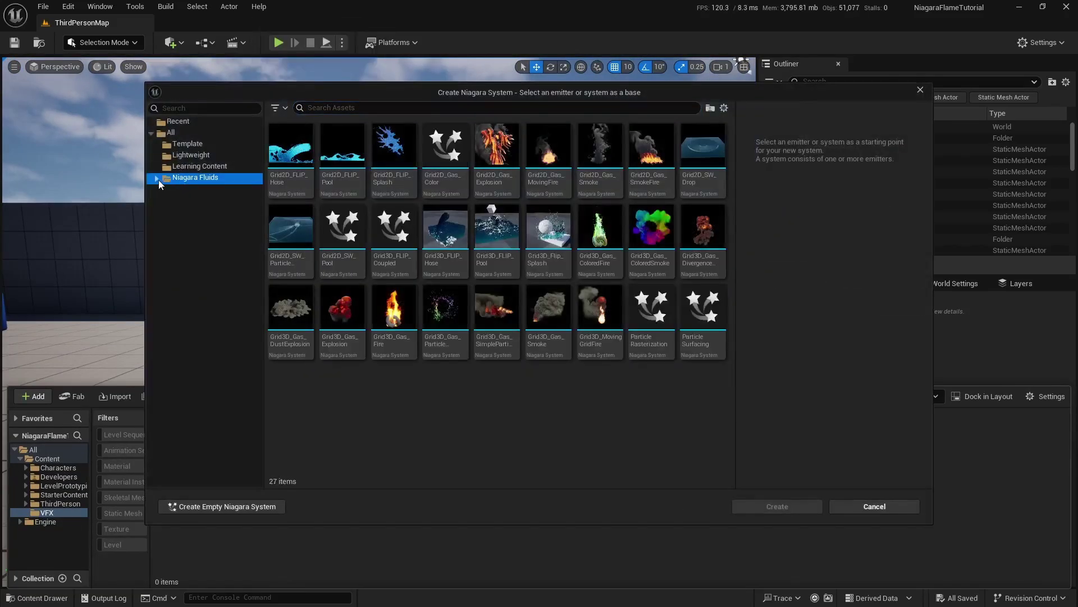
{"action": "left_click", "coordinate": [192, 212]}
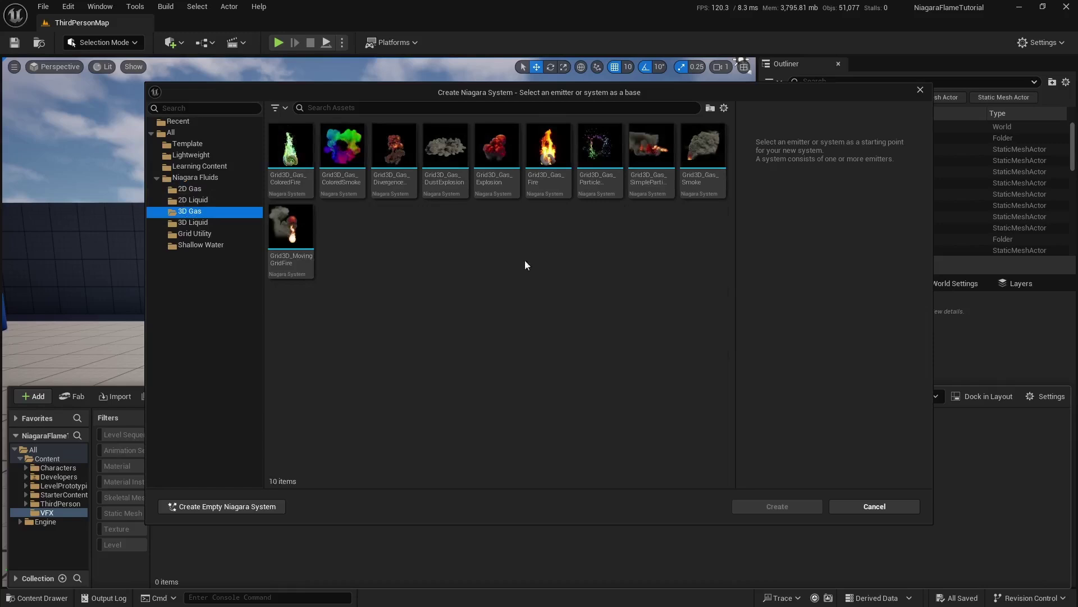
{"action": "mouse_move", "coordinate": [646, 167]}
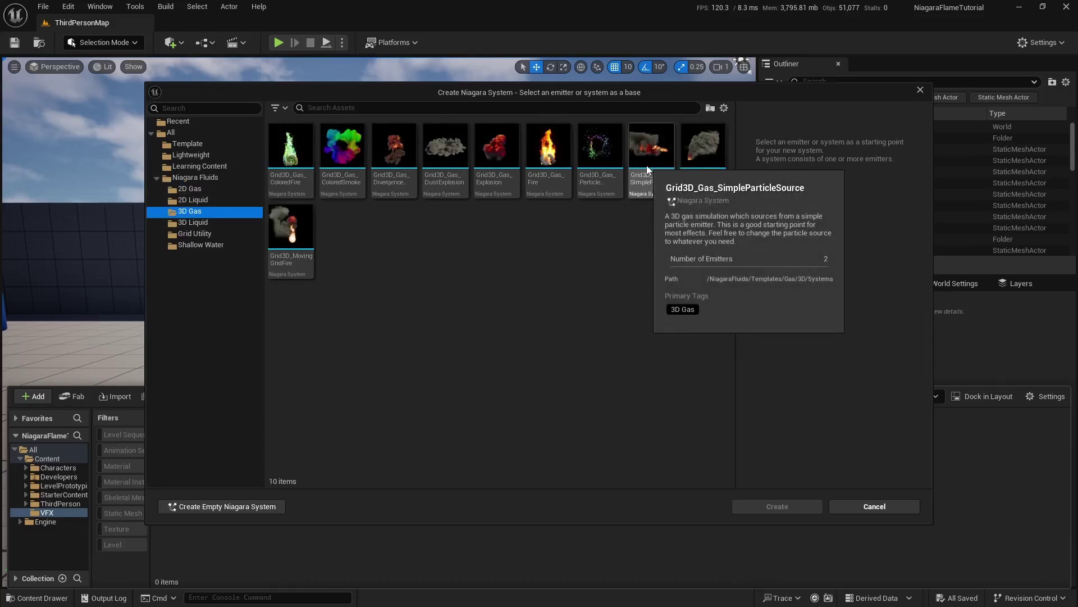
{"action": "left_click", "coordinate": [646, 168]}
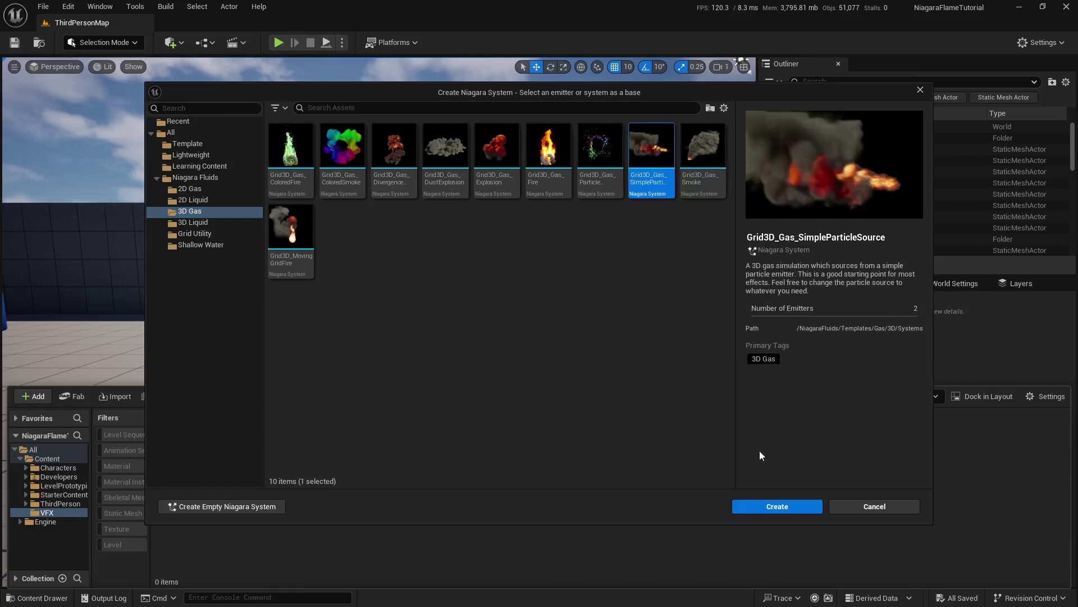
{"action": "left_click", "coordinate": [786, 507]}
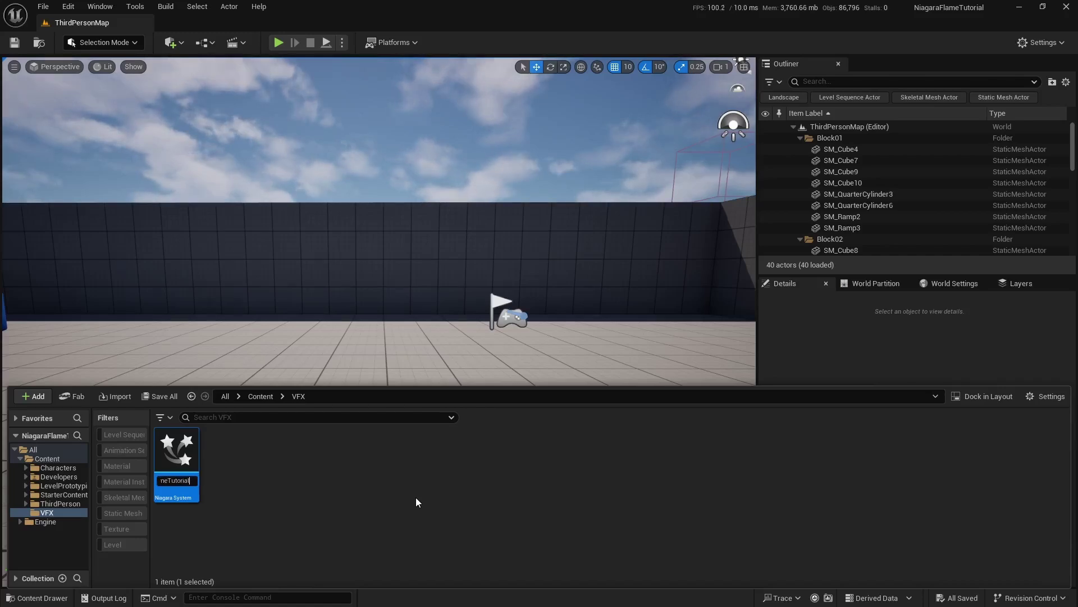
{"action": "key", "text": "Return"}
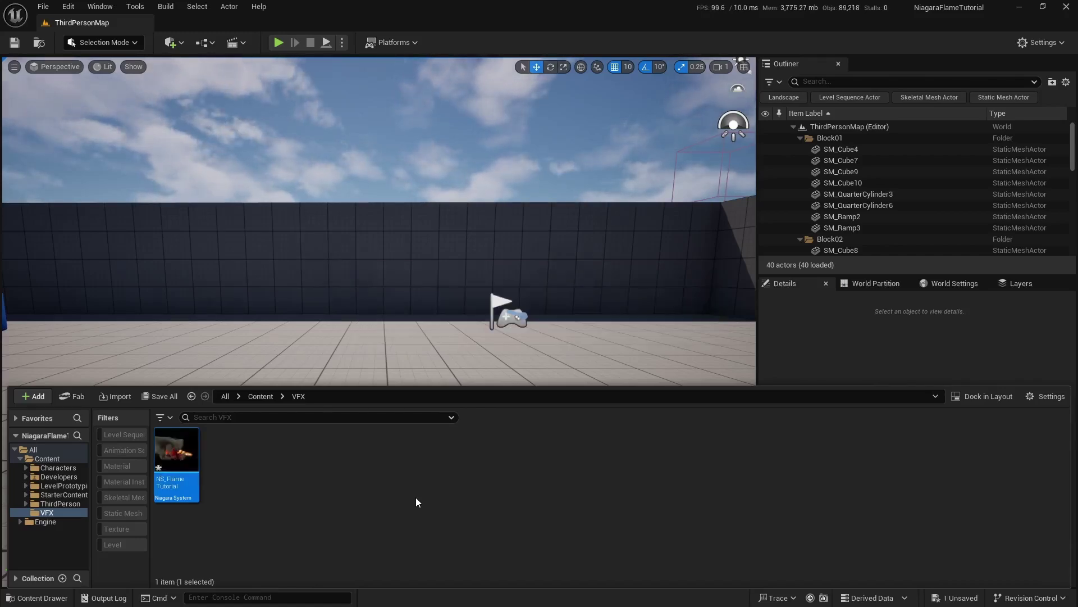
Open NS_FlameTutorial for editing and view its gas simulation from another angle in the preview.
{"action": "key", "text": "Return"}
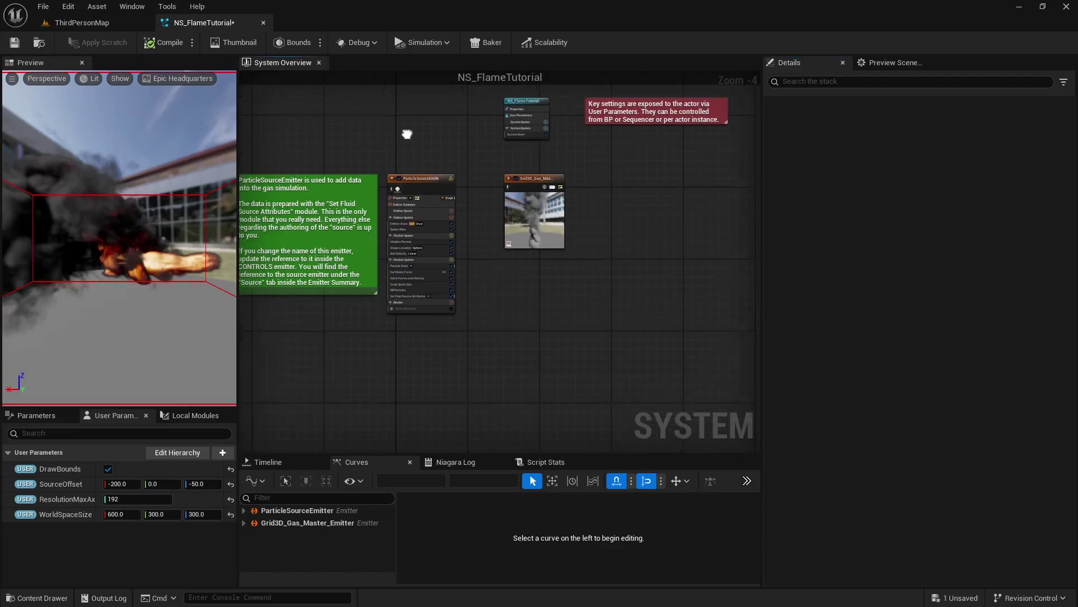
{"action": "scroll", "coordinate": [467, 231], "scroll_direction": "up", "scroll_amount": 2}
{"action": "mouse_move", "coordinate": [174, 289]}
{"action": "left_mouse_down"}
{"action": "mouse_move", "coordinate": [151, 287]}
{"action": "mouse_move", "coordinate": [168, 287]}
{"action": "left_mouse_up"}
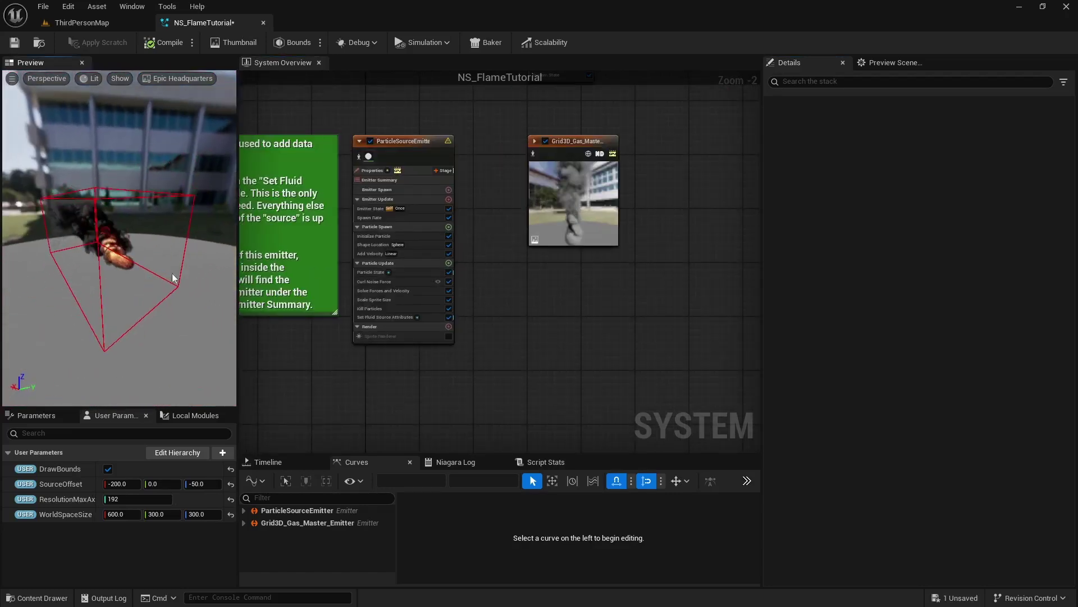
Disable the Grid3D_Gas_Master_Emitter and enable the Sprite Renderer of ParticleSourceEmitter to preview only the source particles.
{"action": "left_click", "coordinate": [544, 141]}
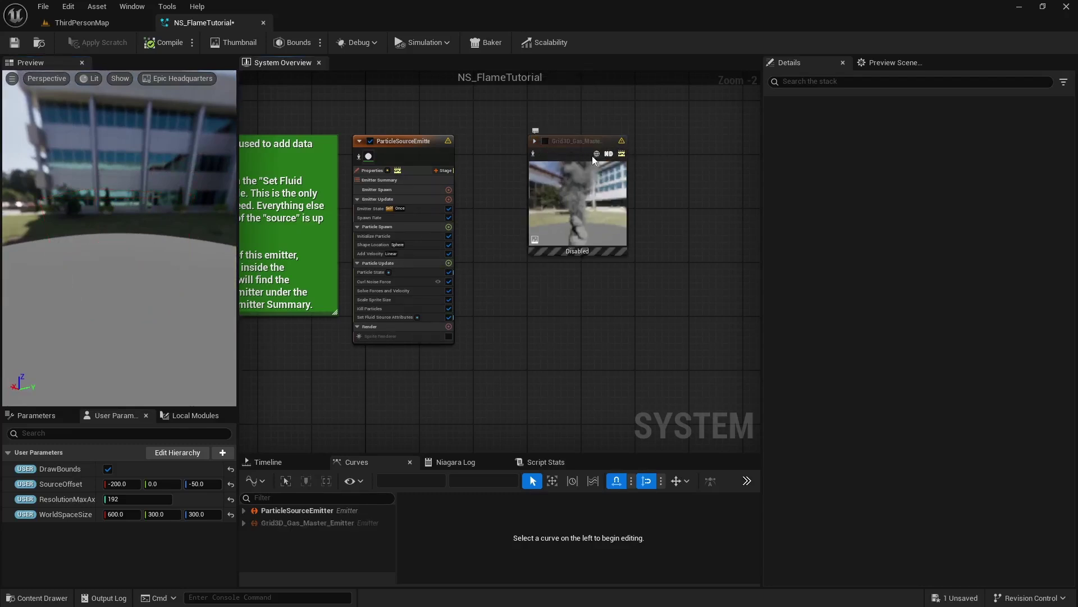
{"action": "left_click", "coordinate": [448, 337]}
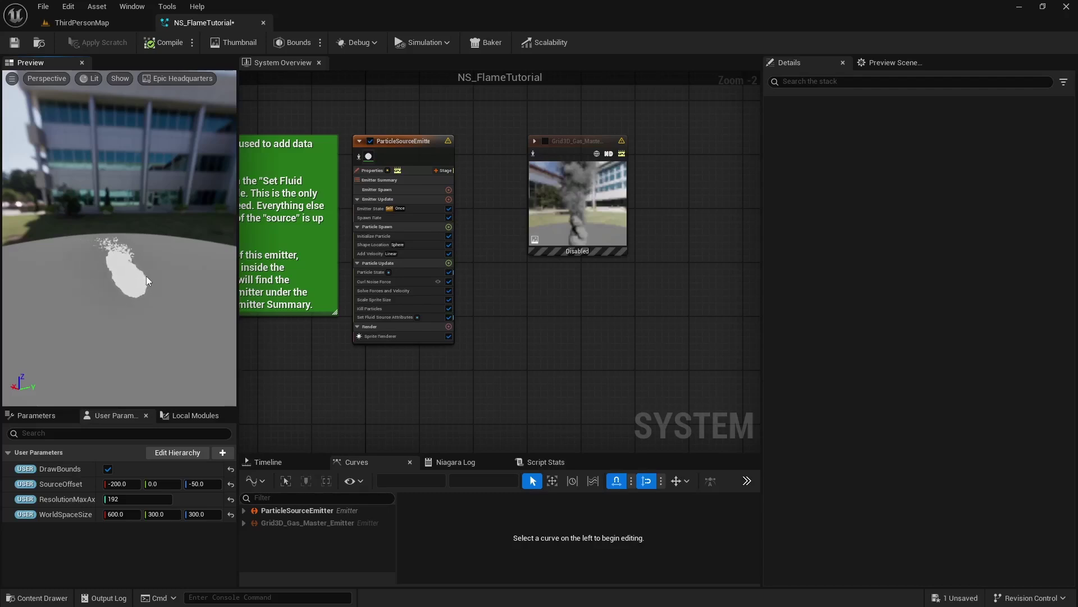
{"action": "left_click_drag", "start_coordinate": [133, 271], "coordinate": [145, 253]}
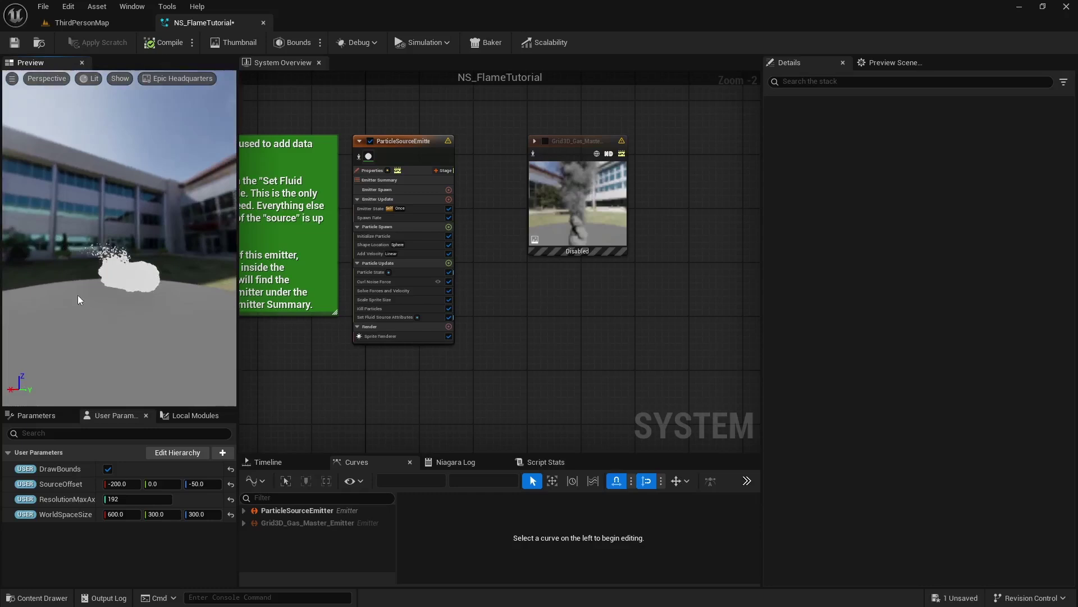
Turn off Local Space, Determinism and Interpolated Spawning for ParticleSourceEmitter and set its Calculate Bounds Mode to Programmable.
{"action": "left_click", "coordinate": [409, 170]}
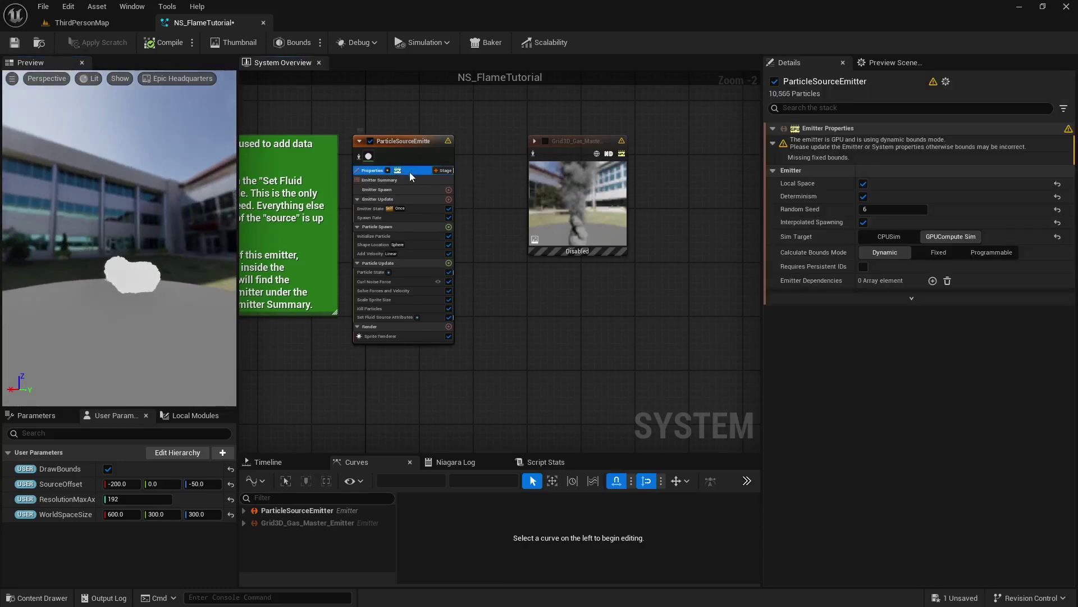
{"action": "left_click", "coordinate": [863, 185]}
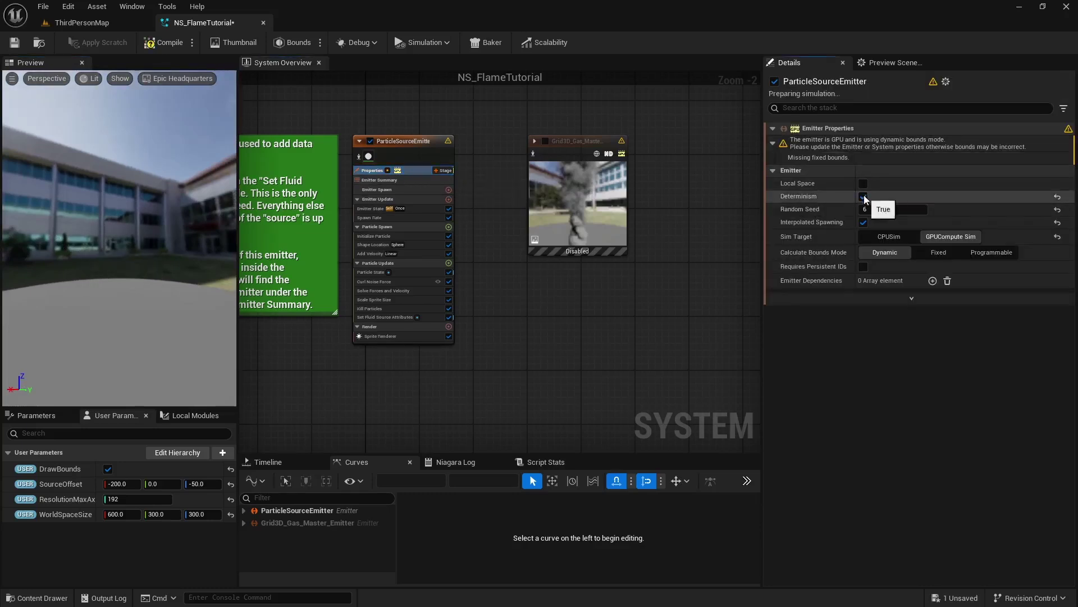
{"action": "left_click", "coordinate": [864, 197]}
{"action": "left_click", "coordinate": [863, 210]}
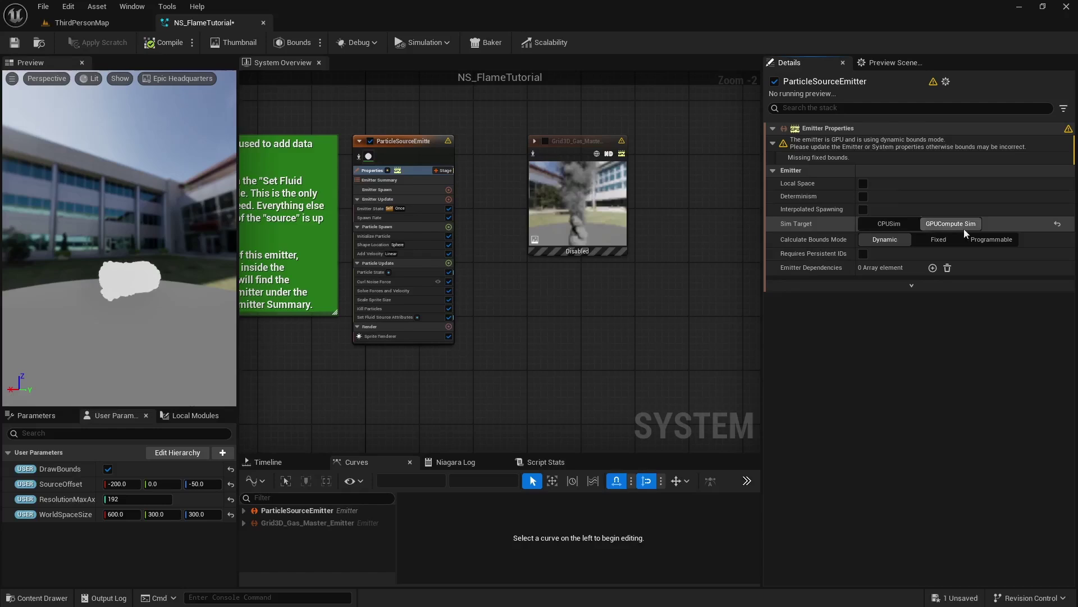
{"action": "left_click", "coordinate": [980, 239]}
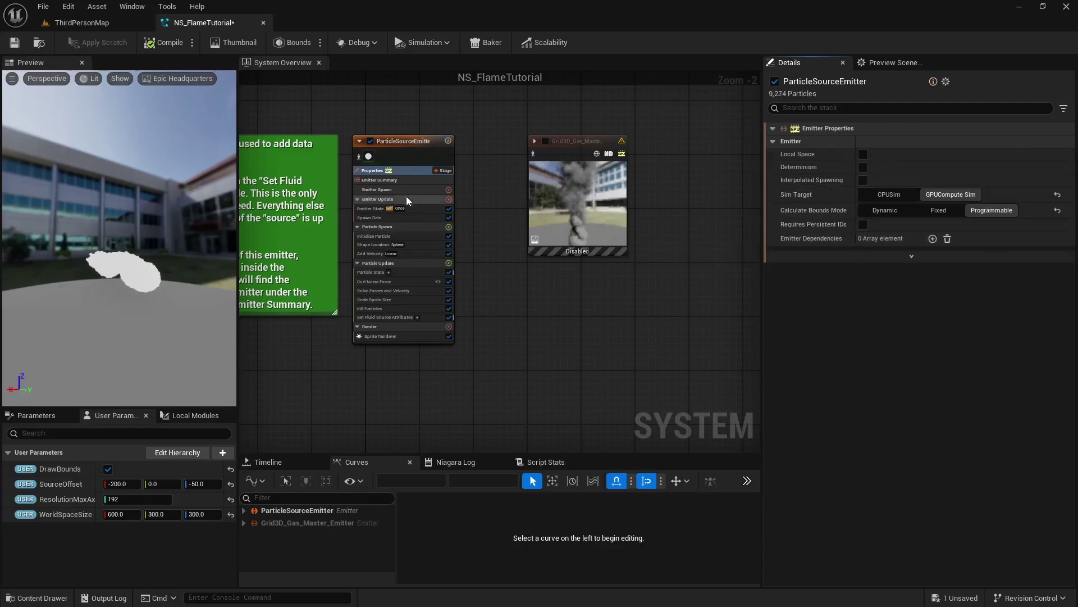
Disable the Shape Location module in the Particle Spawn group of ParticleSourceEmitter.
{"action": "left_click", "coordinate": [412, 244]}
{"action": "scroll", "coordinate": [414, 246], "scroll_direction": "up", "scroll_amount": 2}
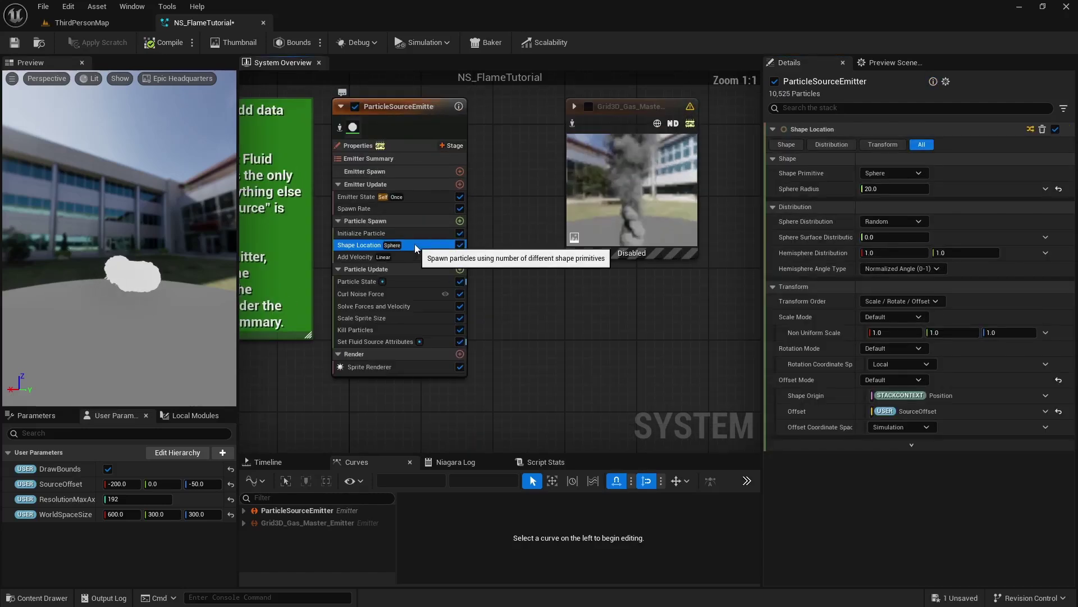
{"action": "left_click", "coordinate": [460, 245]}
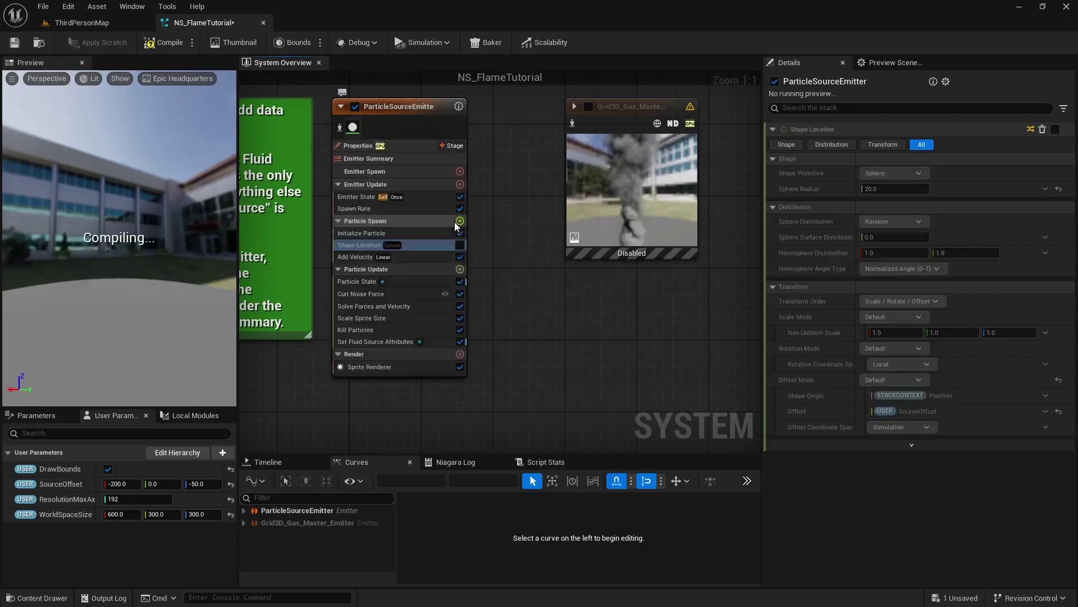
Add a Skeletal Mesh Location module to ParticleSourceEmitter's Particle Spawn group and set its Preview Mesh and Default Mesh to SKM_Manny_Simple.
{"action": "left_click", "coordinate": [460, 221]}
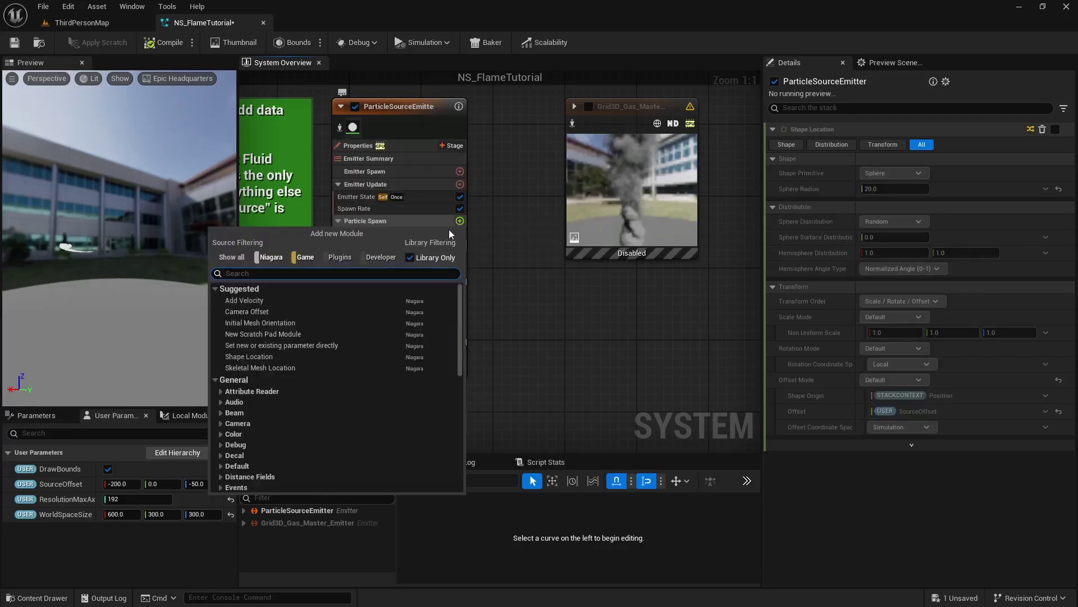
{"action": "left_click", "coordinate": [281, 368]}
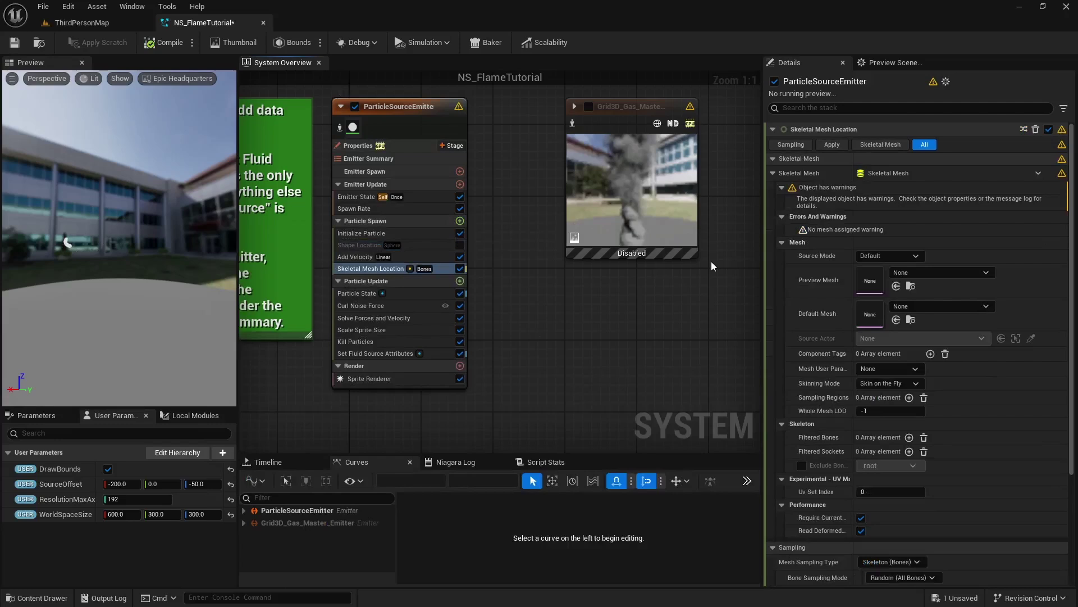
{"action": "left_click", "coordinate": [922, 271]}
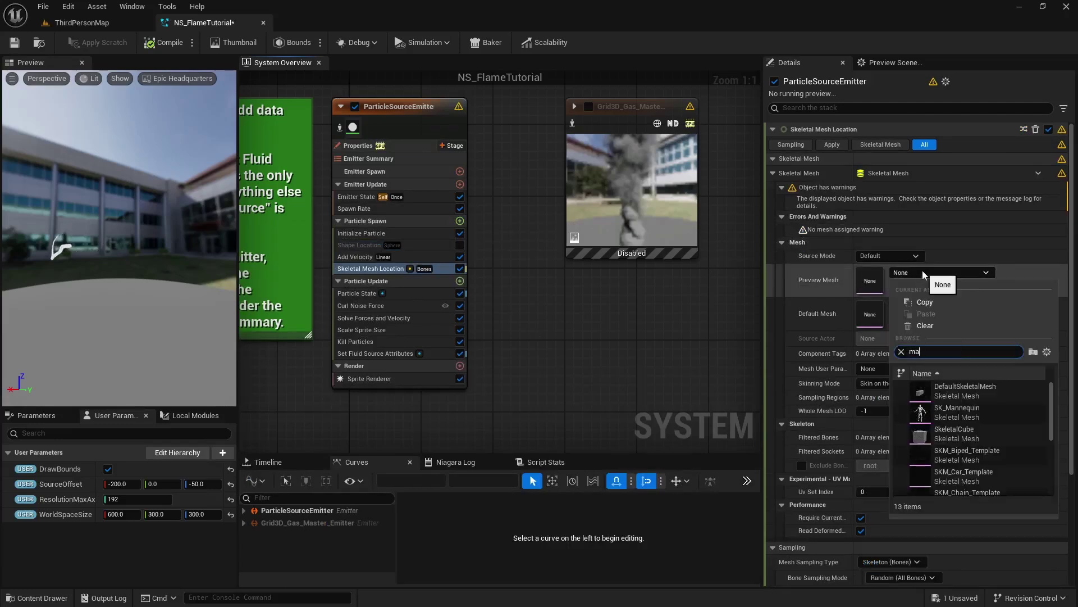
{"action": "type", "text": "manny"}
{"action": "left_click", "coordinate": [990, 406]}
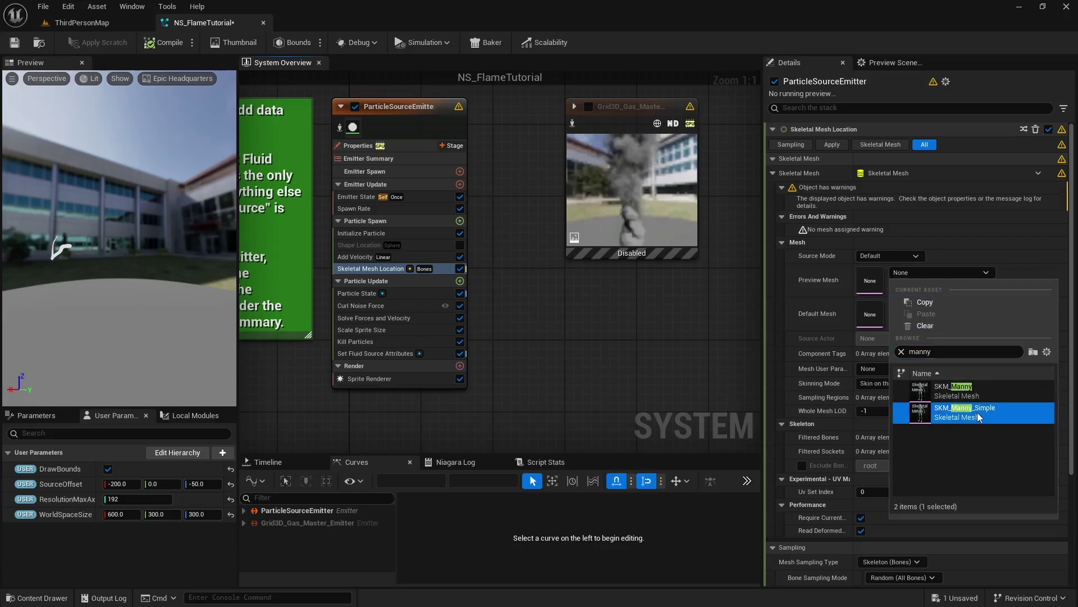
{"action": "left_click", "coordinate": [918, 252]}
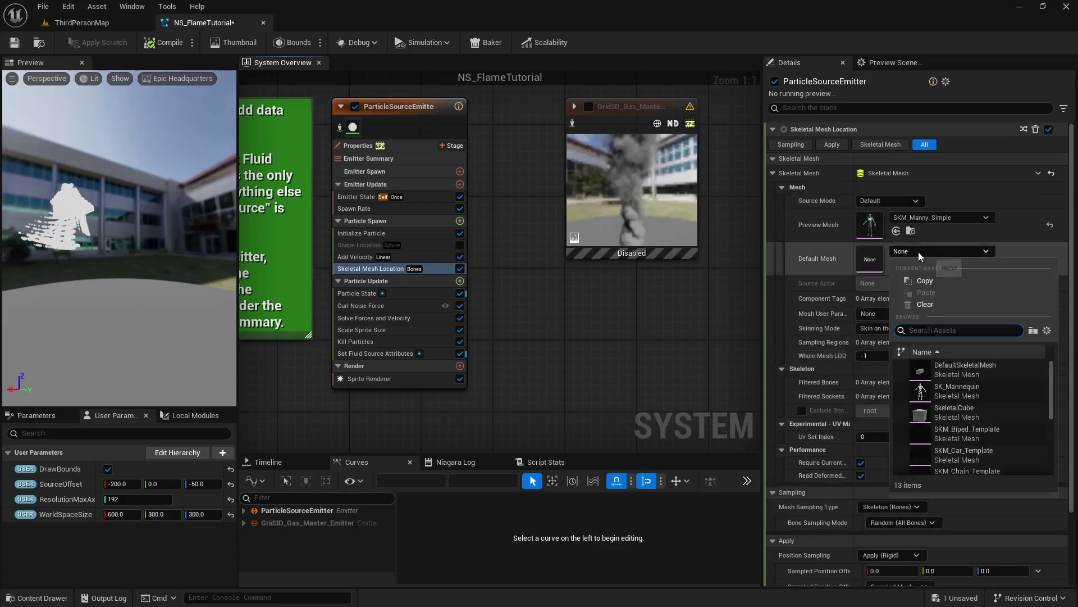
{"action": "type", "text": "manny"}
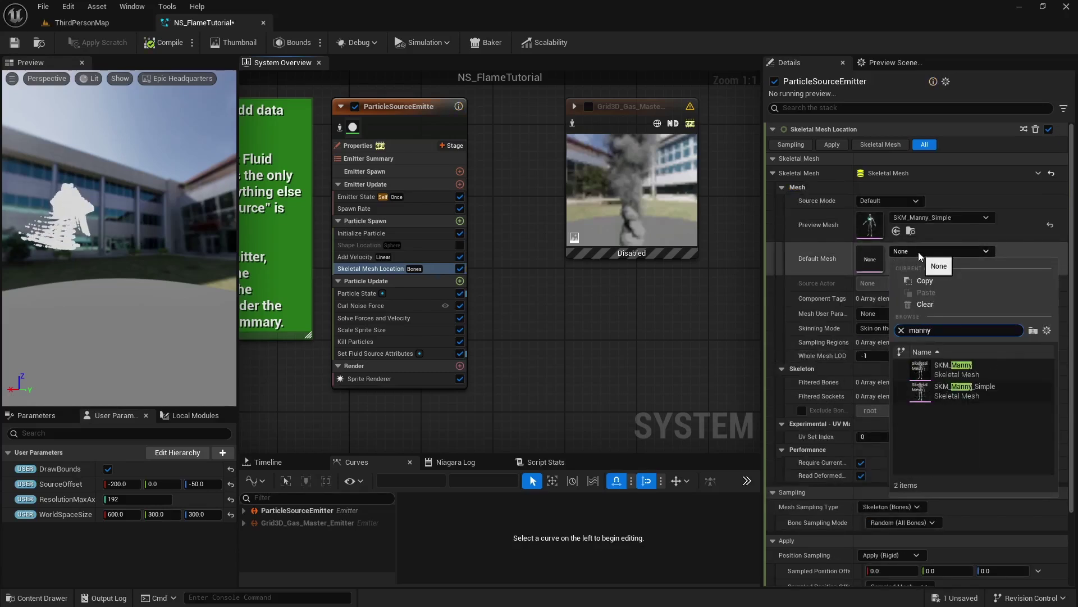
{"action": "left_click", "coordinate": [986, 391]}
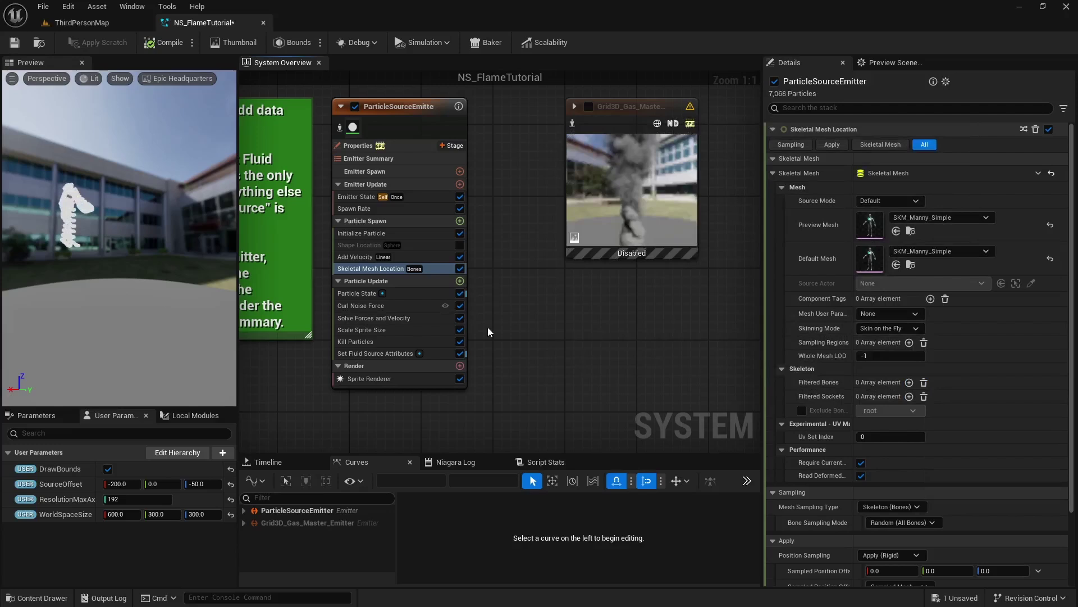
Set the Mesh Sampling Type of Skeletal Mesh Location to Surface (Triangles) and inspect the particles in the preview.
{"action": "left_click", "coordinate": [891, 507]}
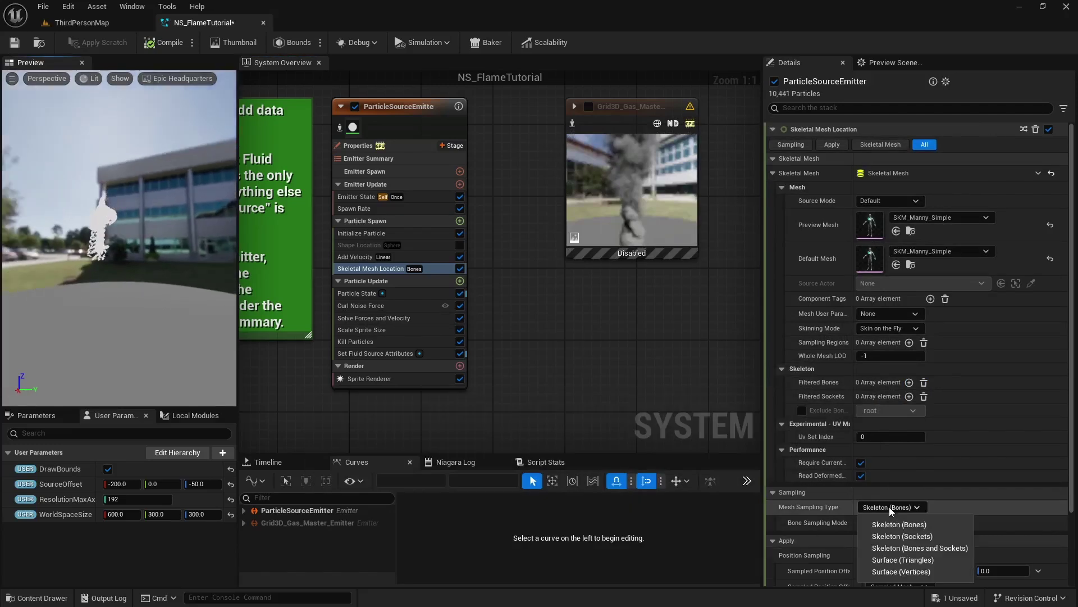
{"action": "left_click", "coordinate": [901, 560]}
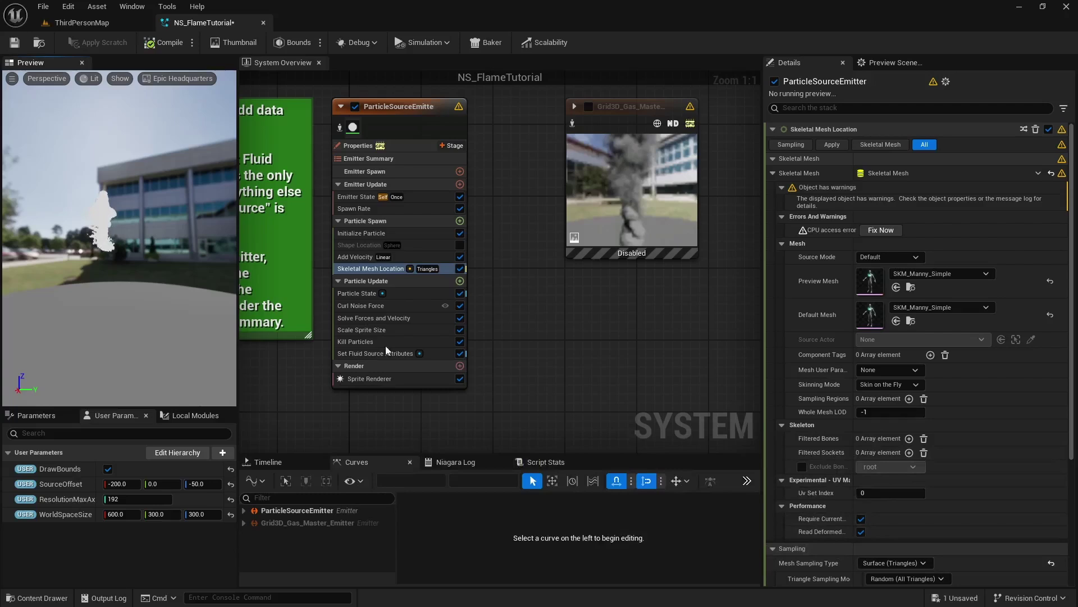
{"action": "left_click_drag", "start_coordinate": [185, 243], "coordinate": [315, 281]}
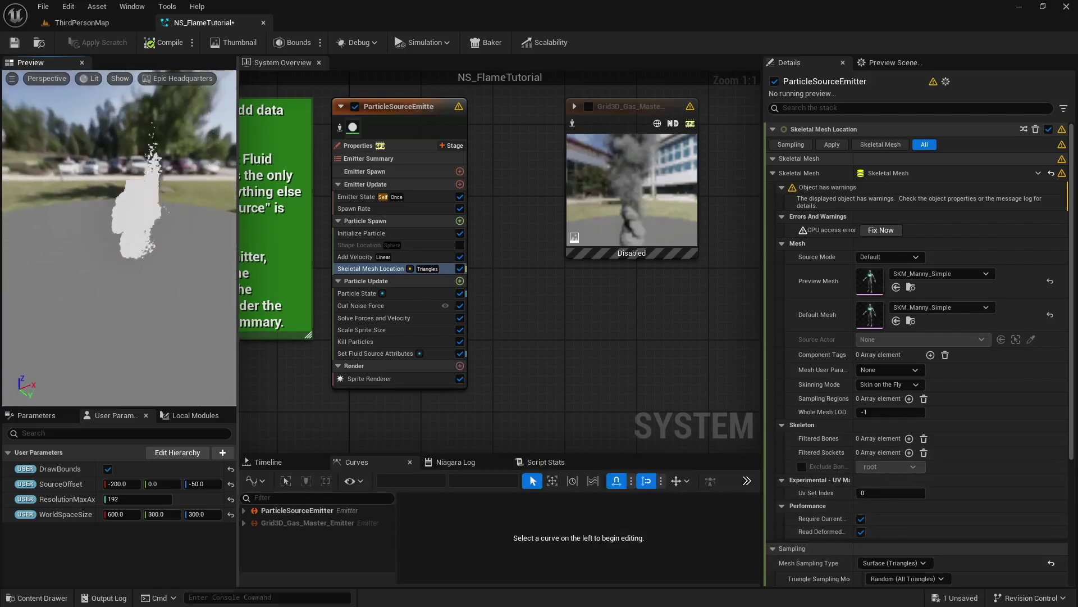
{"action": "left_click_drag", "start_coordinate": [152, 259], "coordinate": [225, 214]}
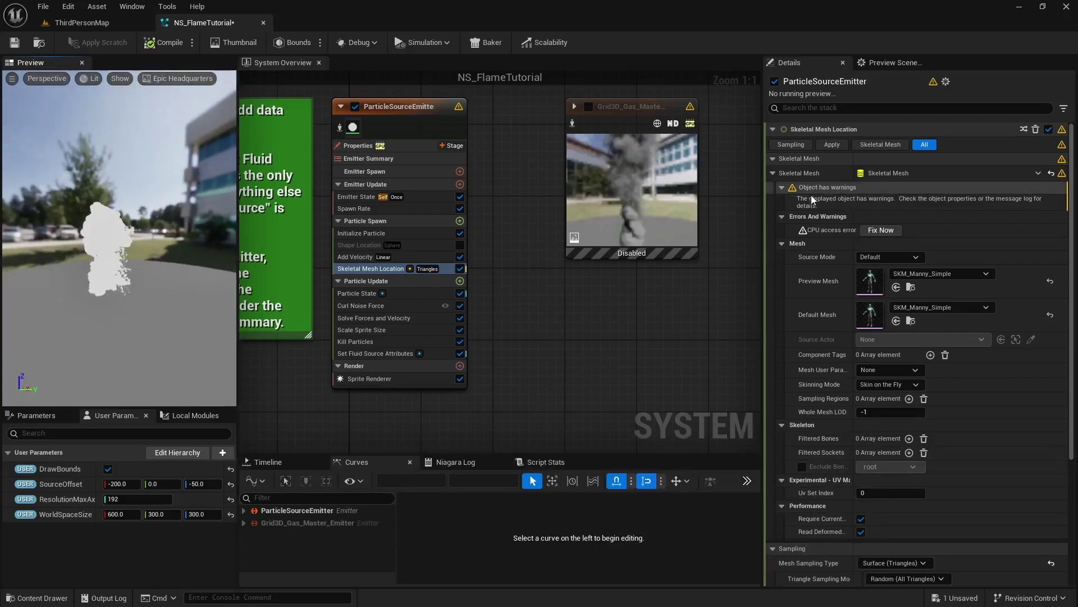
Enable Allow CPUAccess for LOD 0 of SKM_Manny_Simple, apply the change, and fix the CPU access error in Skeletal Mesh Location.
{"action": "double_click", "coordinate": [868, 283]}
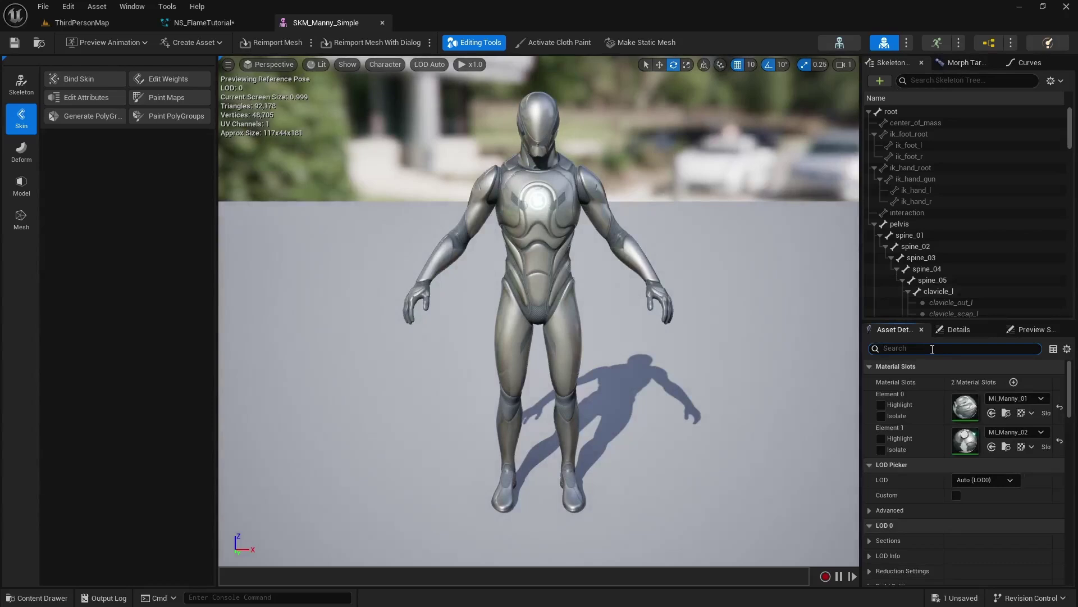
{"action": "left_click", "coordinate": [932, 349]}
{"action": "type", "text": "cpu"}
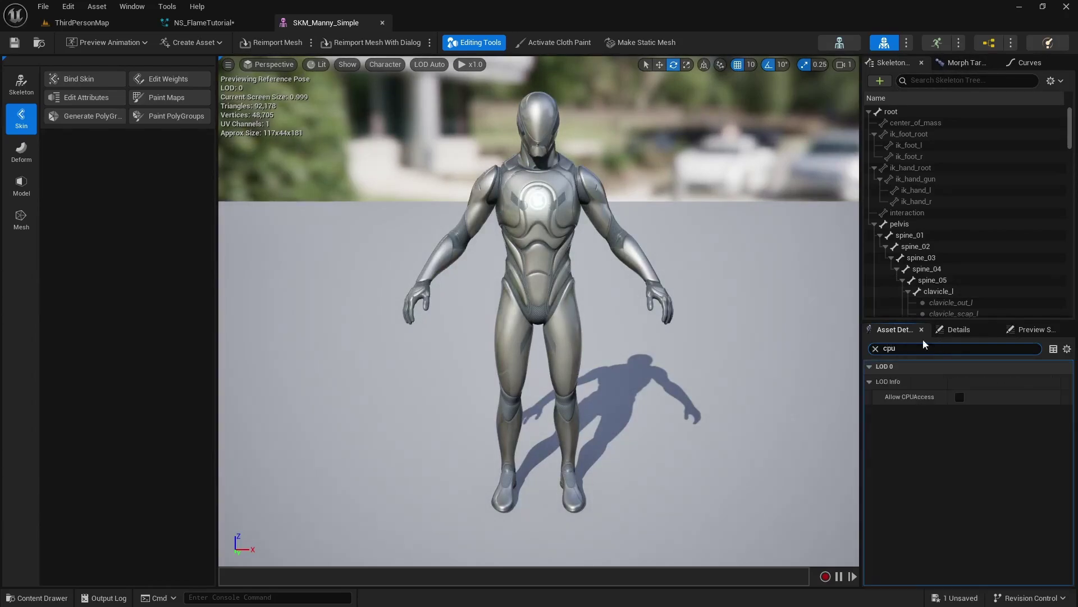
{"action": "left_click", "coordinate": [960, 398]}
{"action": "left_click", "coordinate": [382, 23]}
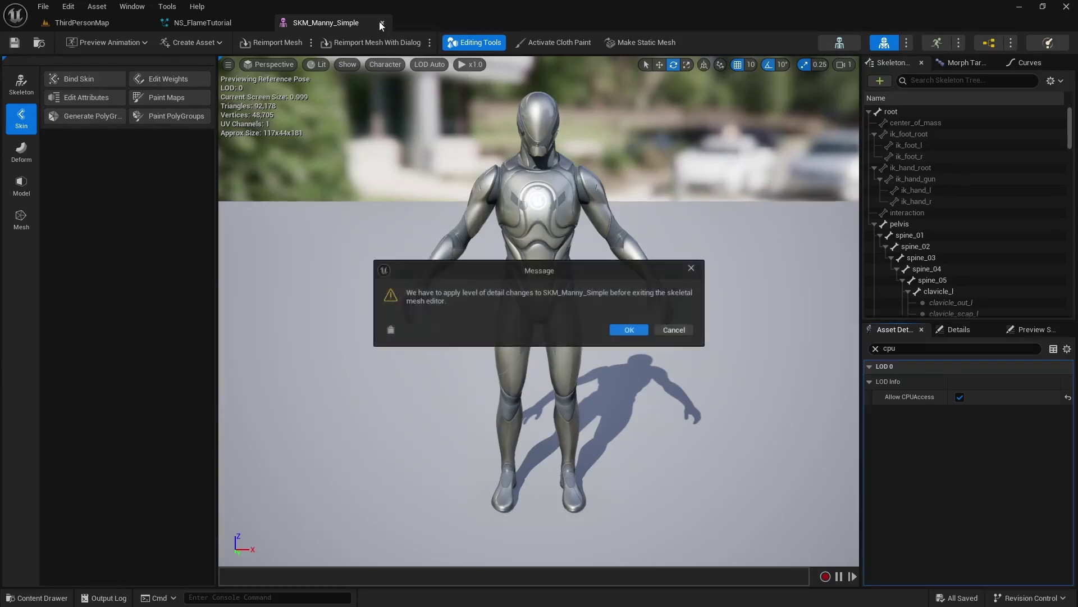
{"action": "left_click", "coordinate": [630, 331]}
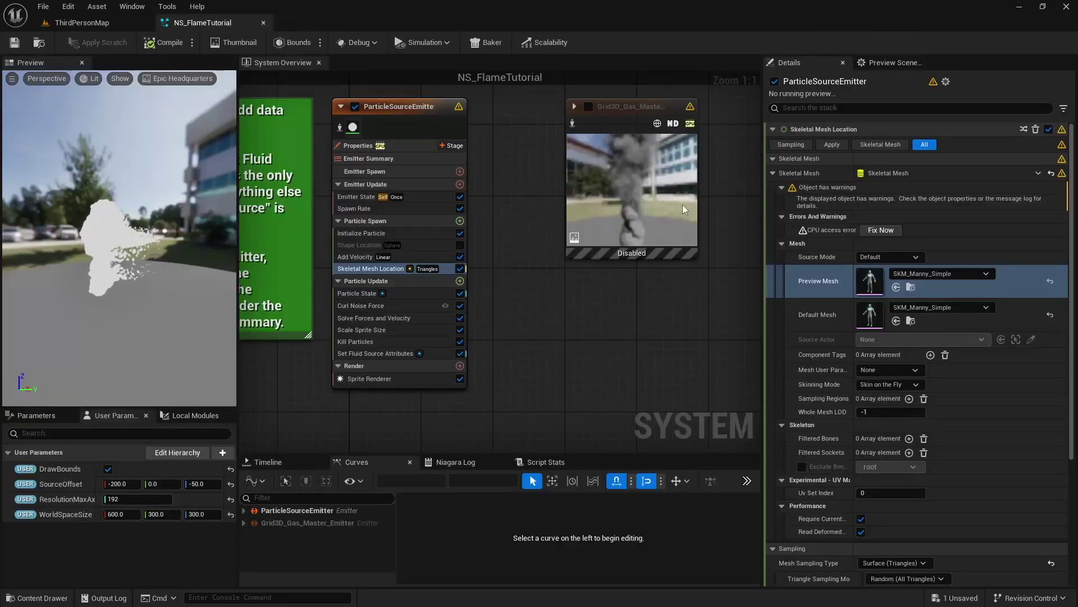
{"action": "left_click", "coordinate": [880, 230]}
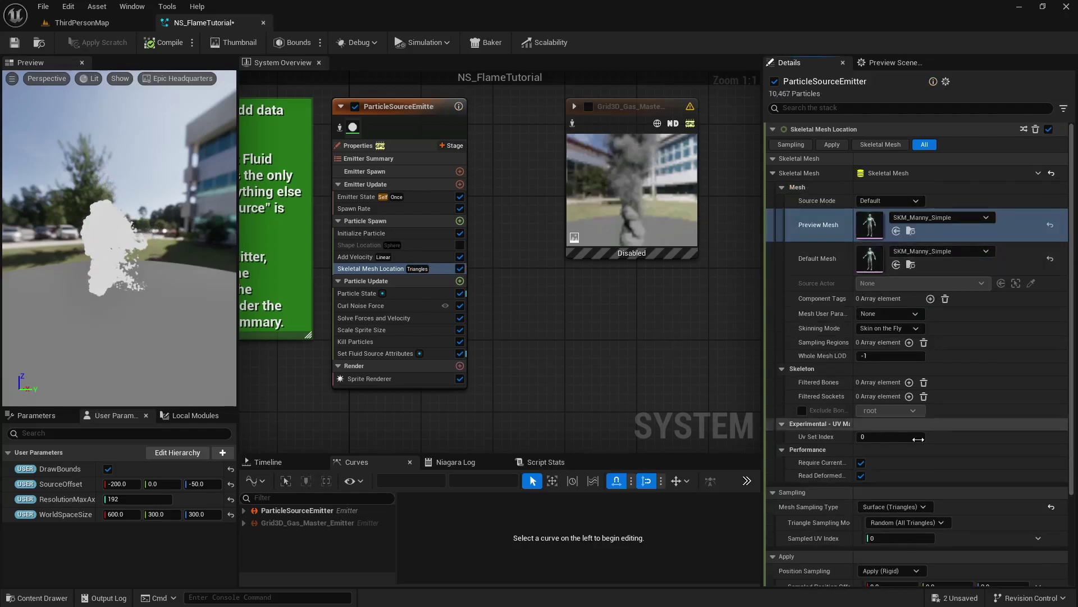
Redirect the source particles in the Add Velocity module by setting the X velocity to 0.0 and adjusting the Y velocity.
{"action": "scroll", "coordinate": [996, 420], "scroll_direction": "down", "scroll_amount": 3}
{"action": "scroll", "coordinate": [1009, 476], "scroll_direction": "down", "scroll_amount": 2}
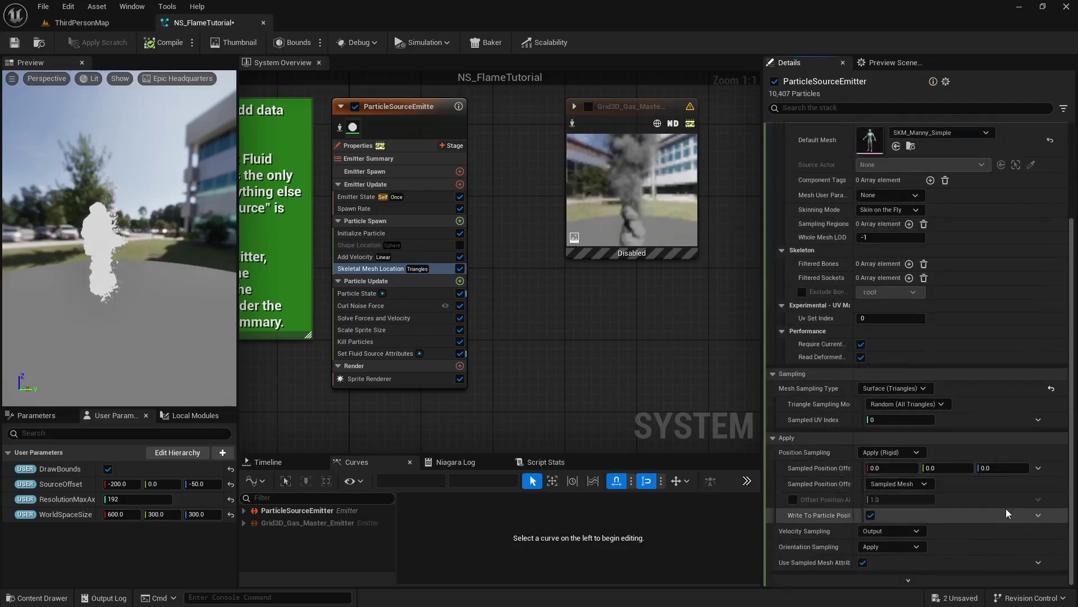
{"action": "scroll", "coordinate": [1006, 507], "scroll_direction": "up", "scroll_amount": 4}
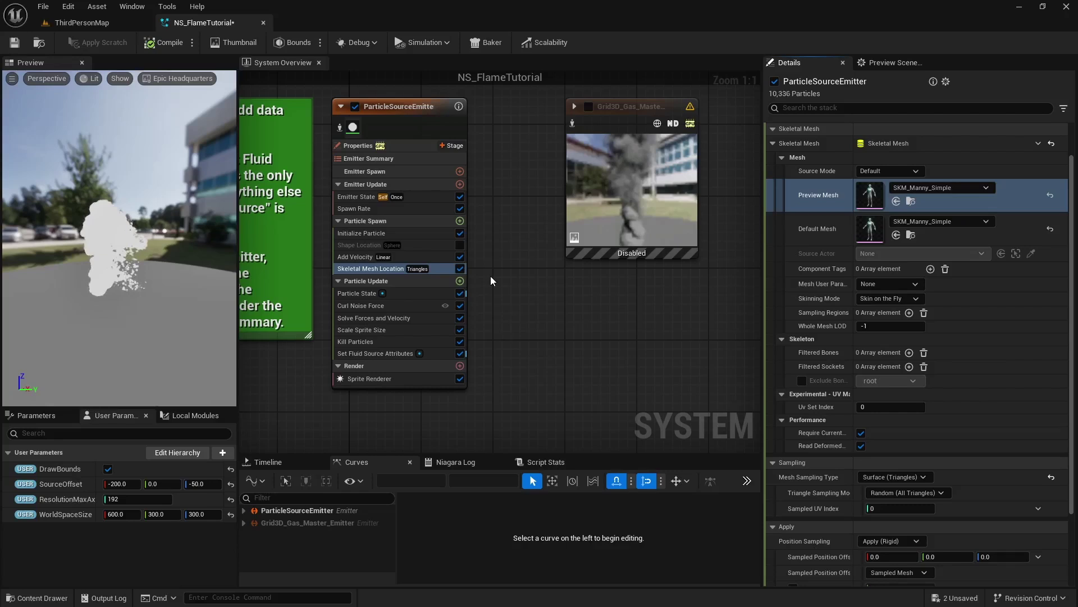
{"action": "right_click_drag", "start_coordinate": [480, 273], "coordinate": [496, 278]}
{"action": "left_click_drag", "start_coordinate": [161, 268], "coordinate": [68, 267]}
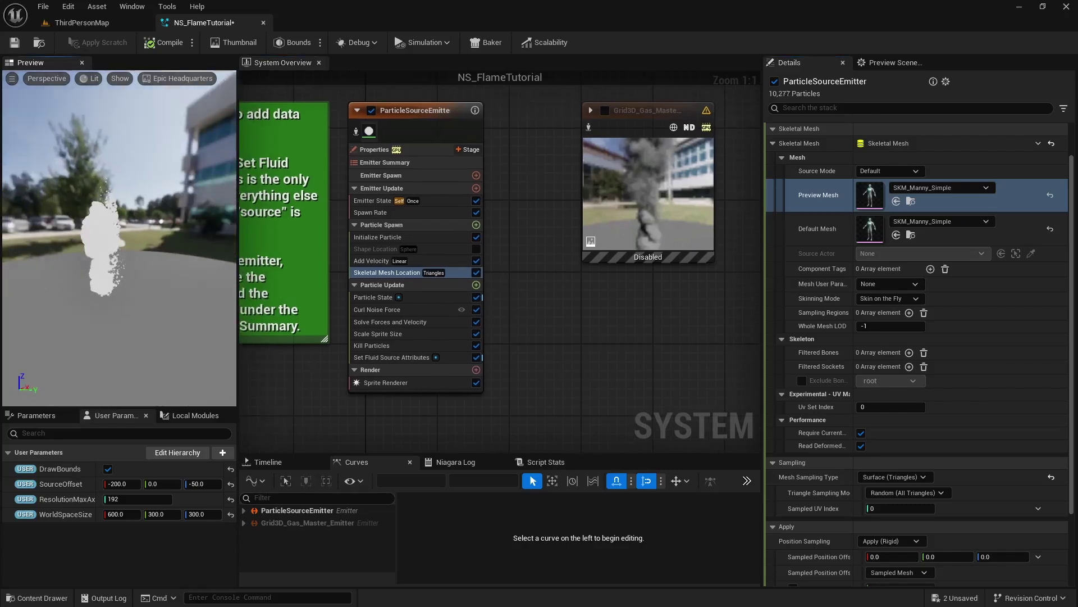
{"action": "left_click", "coordinate": [388, 261]}
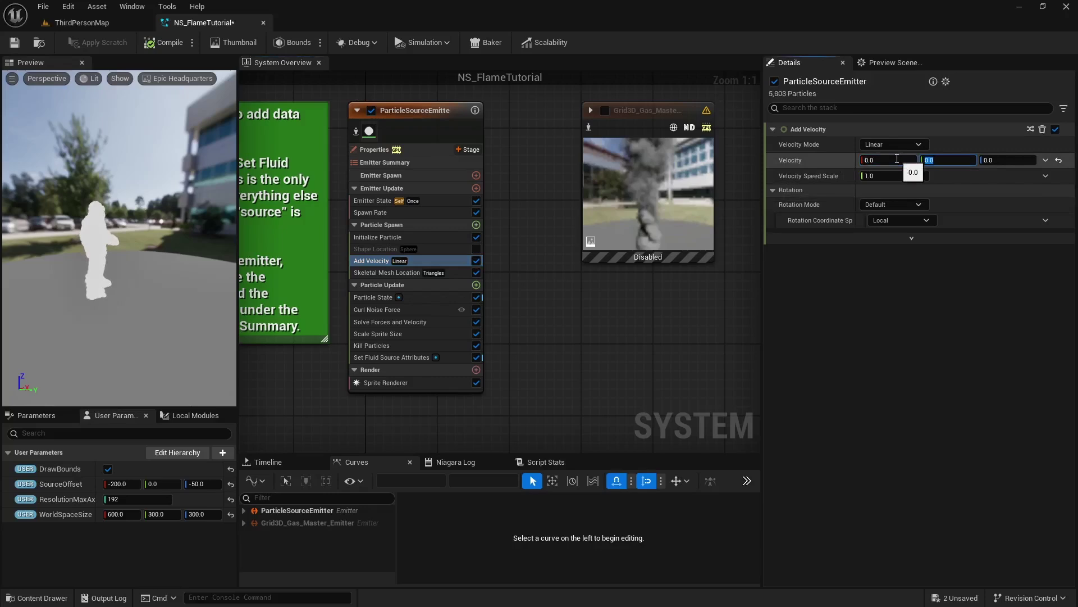
{"action": "left_click_drag", "start_coordinate": [130, 225], "coordinate": [62, 239]}
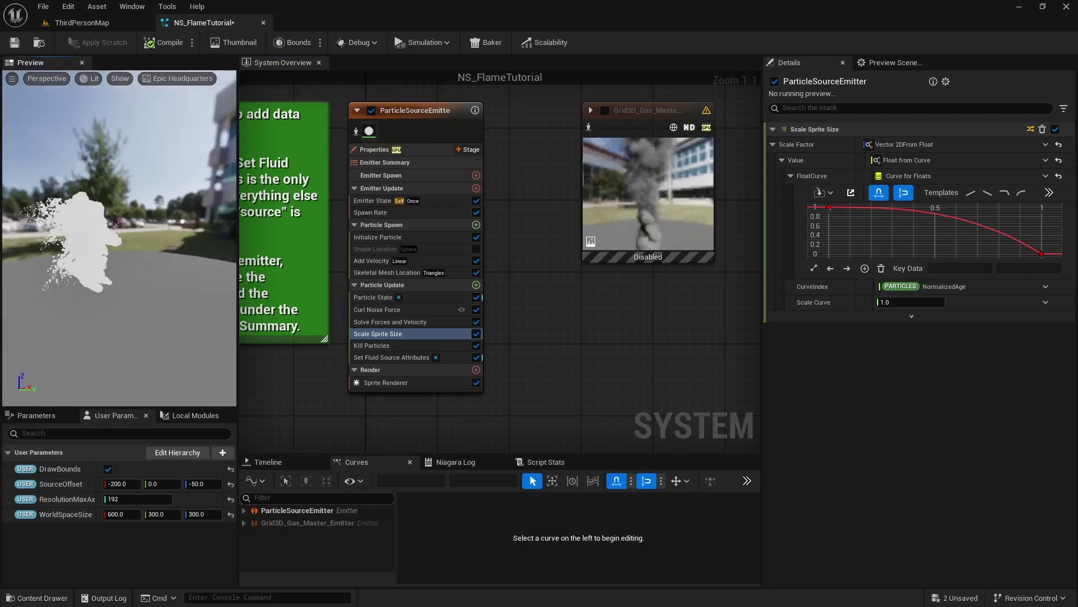
Disable ParticleSourceEmitter's Sprite Renderer, re-enable Grid3D_Gas_Master_Emitter, and view the fire simulation and its bounds.
{"action": "left_click", "coordinate": [475, 382]}
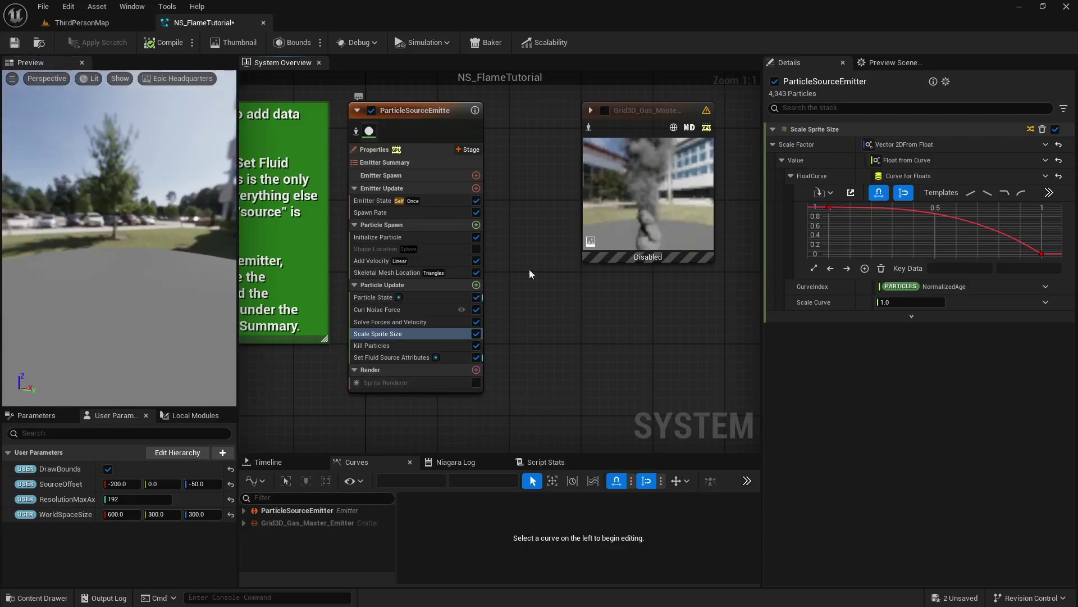
{"action": "left_click", "coordinate": [604, 111]}
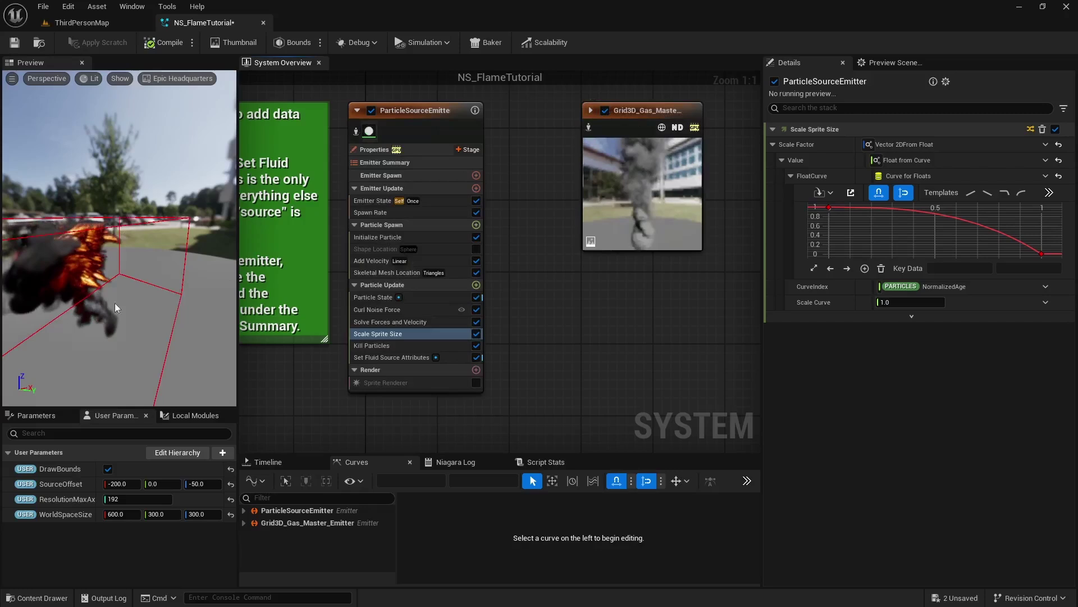
{"action": "left_click_drag", "start_coordinate": [115, 319], "coordinate": [191, 306]}
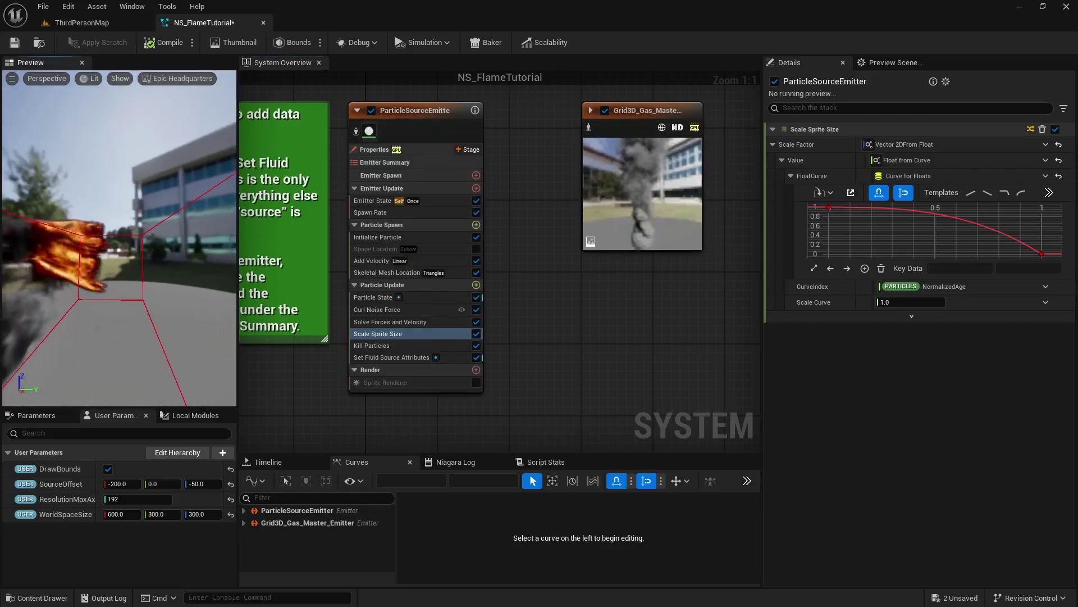
{"action": "mouse_move", "coordinate": [115, 319]}
{"action": "left_mouse_down"}
{"action": "mouse_move", "coordinate": [85, 360]}
{"action": "mouse_move", "coordinate": [127, 321]}
{"action": "left_mouse_up"}
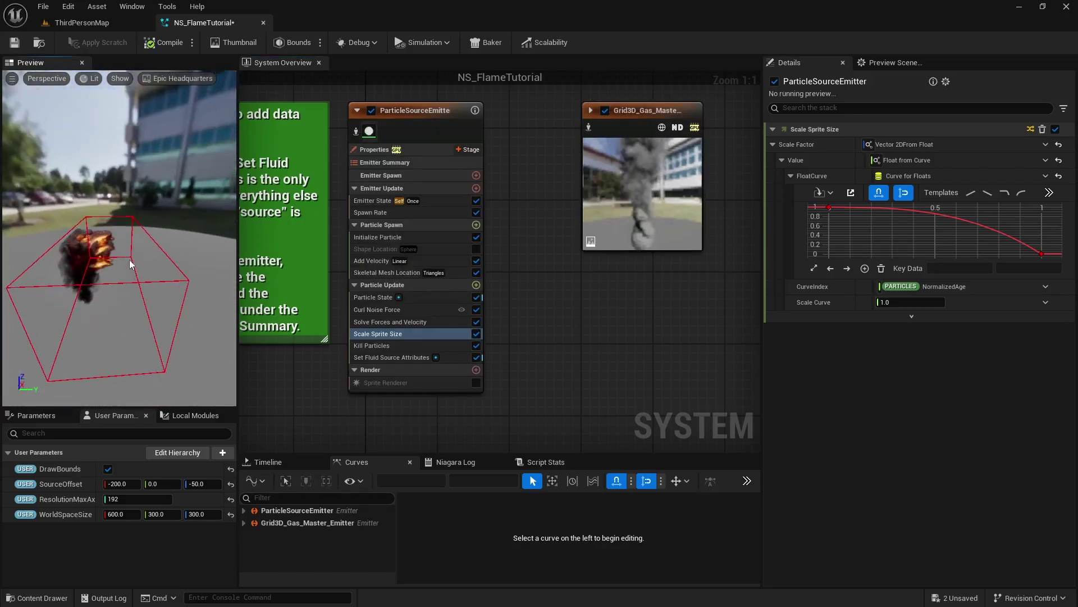
Set the simulation Pivot of Grid3D_Gas_Master_Emitter to -0.4 on Y and 0.25 on Z.
{"action": "left_click", "coordinate": [681, 171]}
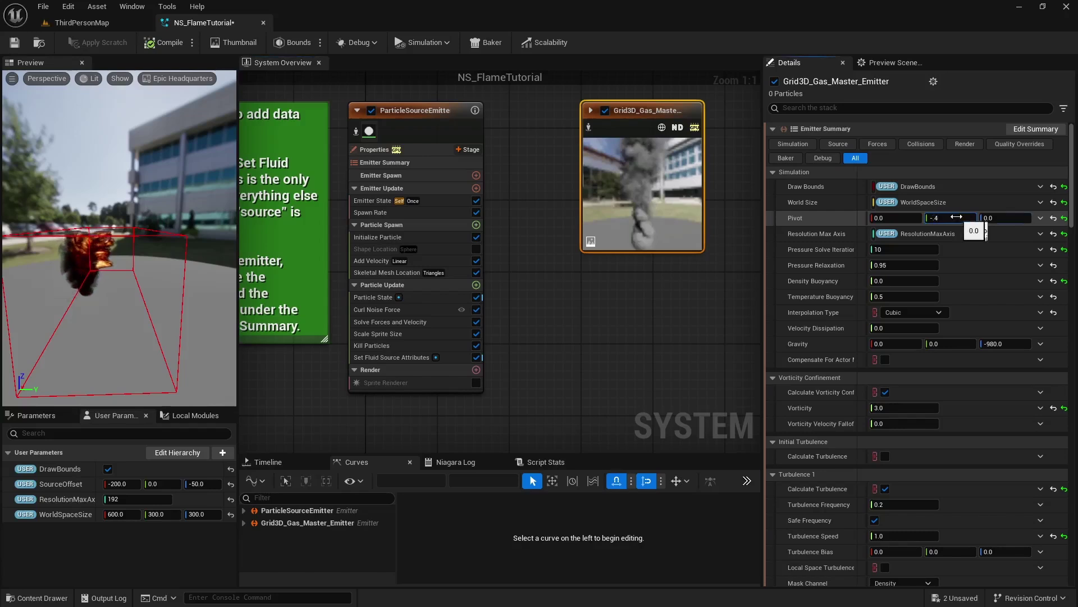
{"action": "key", "text": "Tab"}
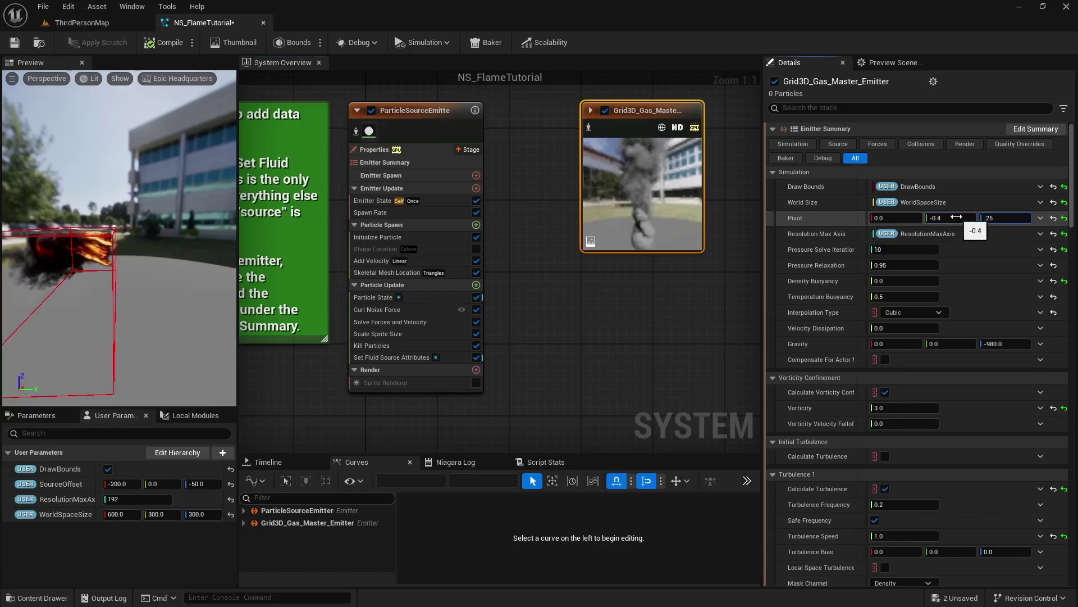
{"action": "type", "text": ".25"}
{"action": "key", "text": "Return"}
{"action": "mouse_move", "coordinate": [119, 238]}
{"action": "left_mouse_down"}
{"action": "mouse_move", "coordinate": [154, 259]}
{"action": "mouse_move", "coordinate": [121, 236]}
{"action": "left_mouse_up"}
{"action": "right_click_drag", "start_coordinate": [121, 236], "coordinate": [121, 216]}
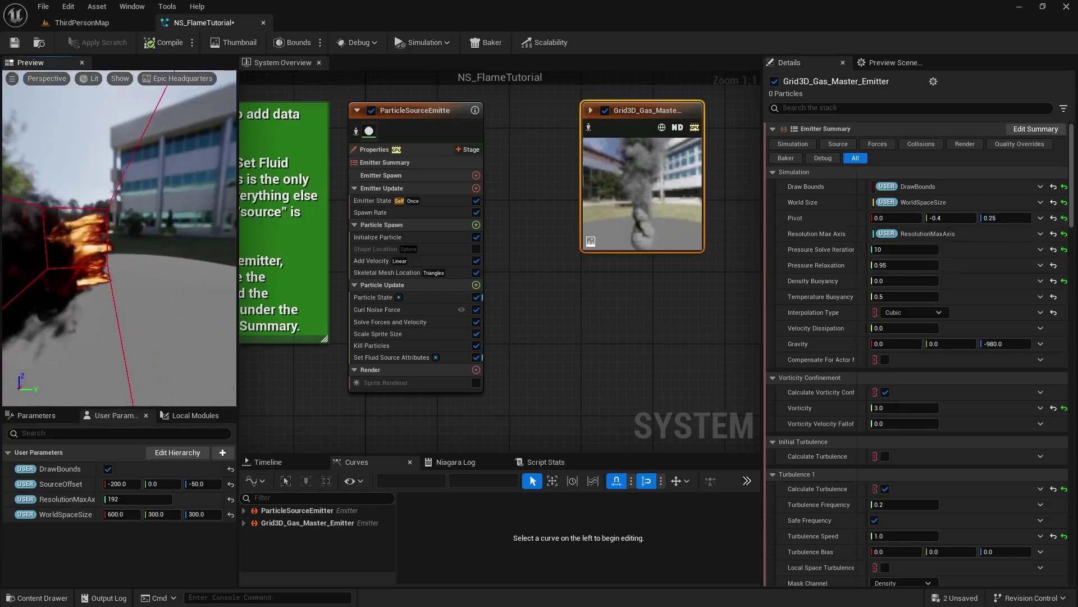
Set the WorldSpaceSize user parameter to 300, 500, 400 and check how the simulation bounds enclose the flames.
{"action": "left_click_drag", "start_coordinate": [120, 216], "coordinate": [127, 210]}
{"action": "left_click_drag", "start_coordinate": [99, 245], "coordinate": [100, 270]}
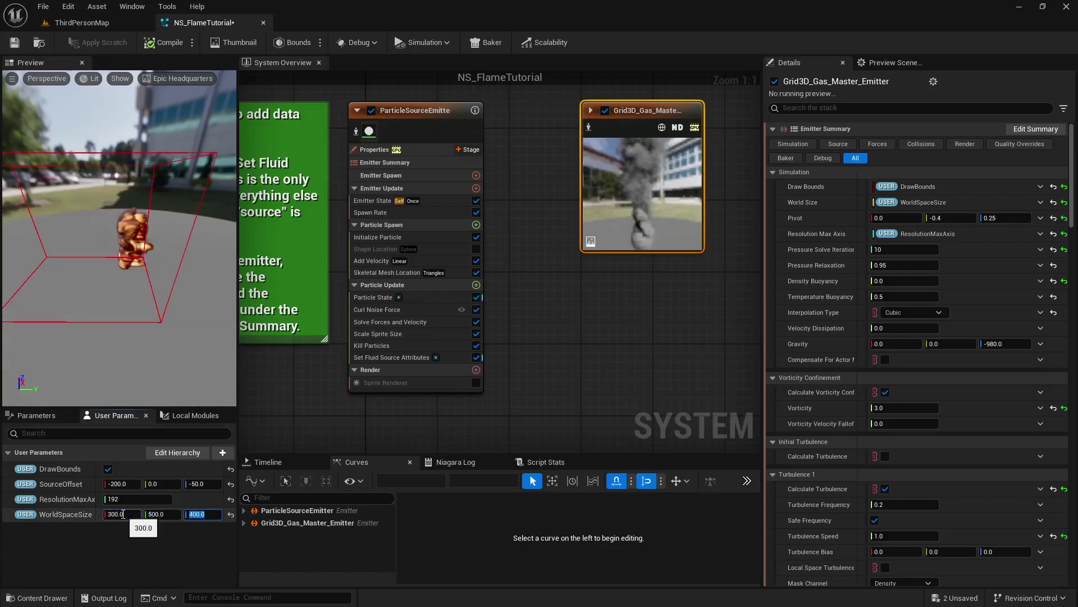
{"action": "left_click_drag", "start_coordinate": [196, 321], "coordinate": [196, 322]}
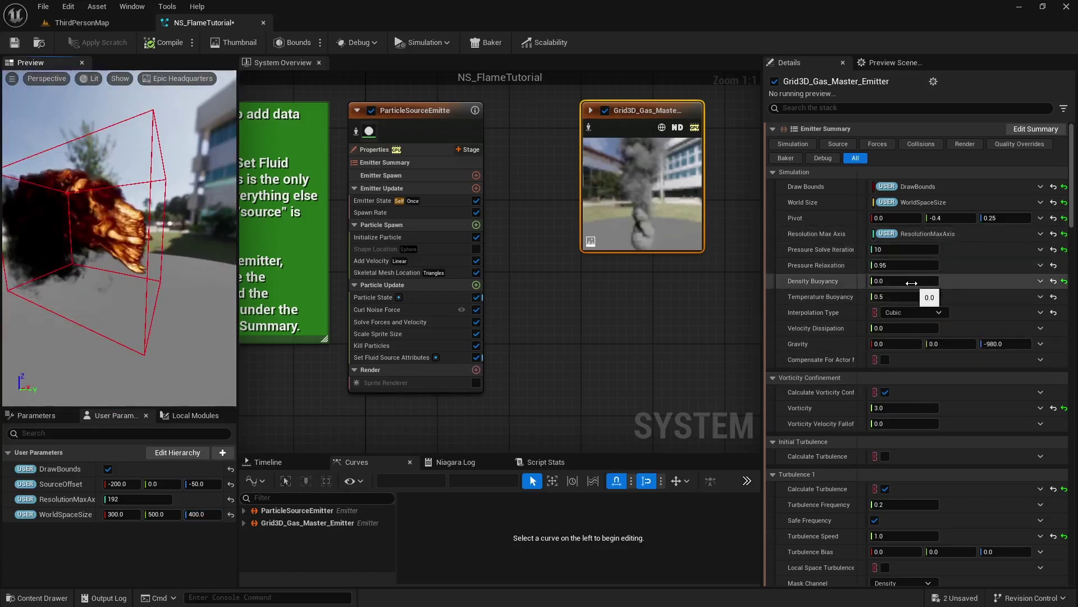
Set Density Buoyancy to 0.5 and Temperature Buoyancy to 0.0 for Grid3D_Gas_Master_Emitter.
{"action": "mouse_move", "coordinate": [840, 285]}
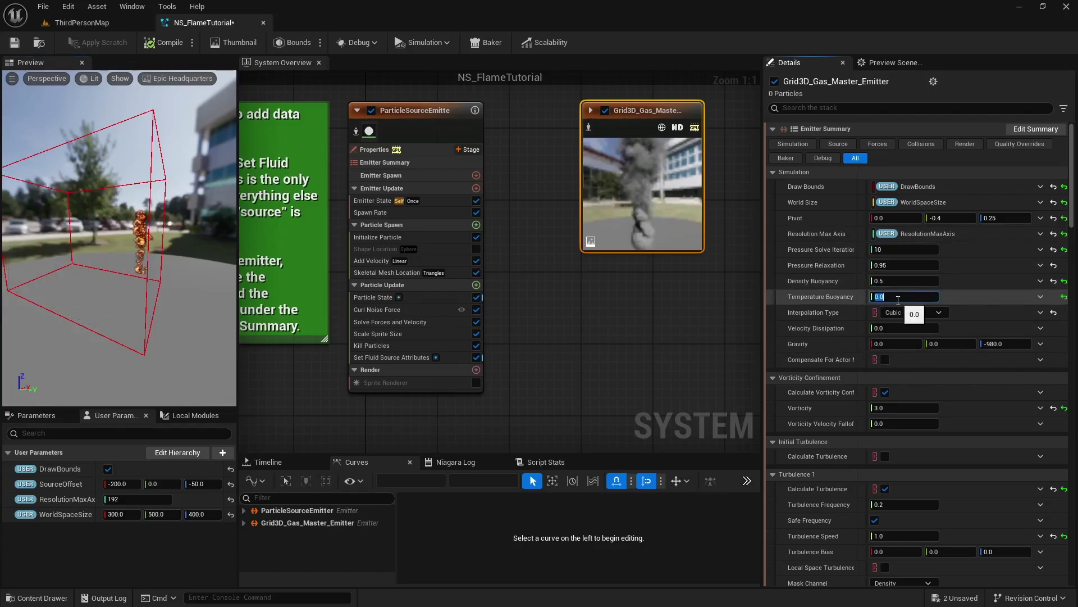
{"action": "key", "text": "Return"}
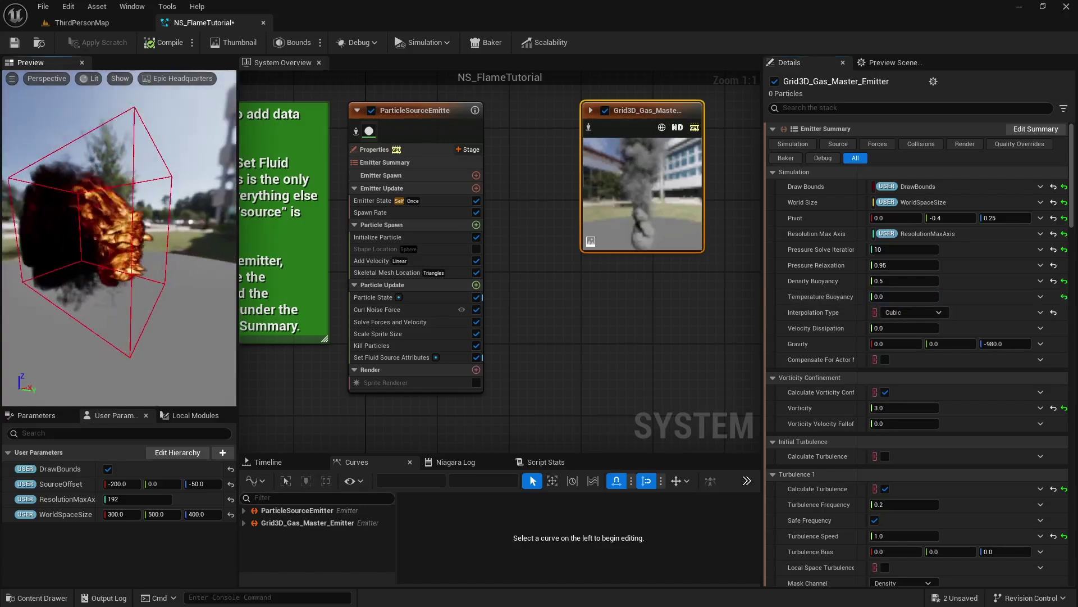
Enable Calculate Wind for Grid3D_Gas_Master_Emitter, with Wind Direction 0, -1, 0 and Wind Magnitude 100.
{"action": "scroll", "coordinate": [991, 390], "scroll_direction": "down", "scroll_amount": 1}
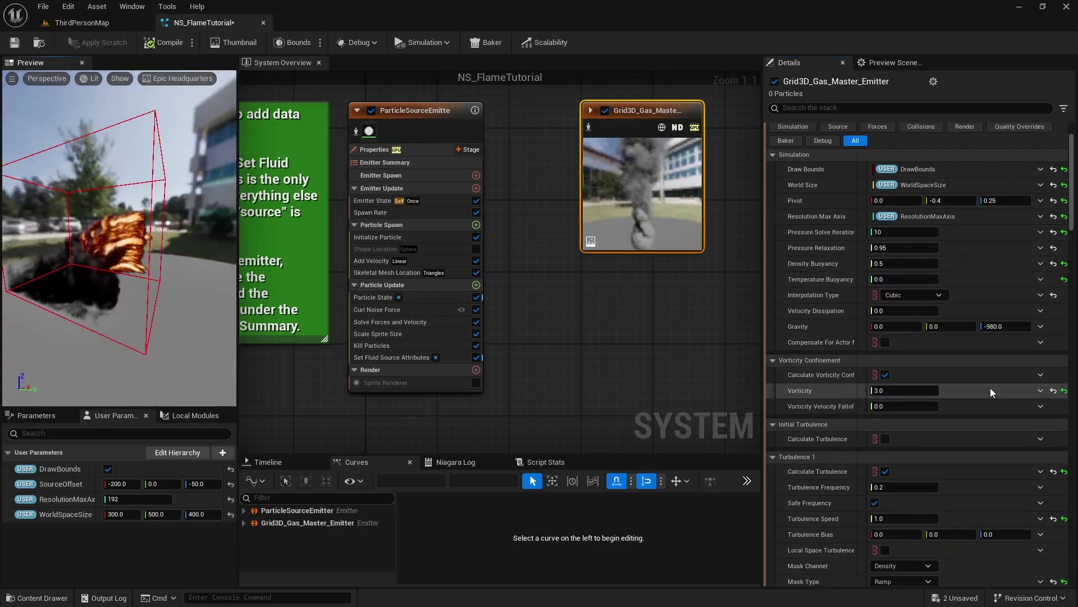
{"action": "scroll", "coordinate": [989, 388], "scroll_direction": "down", "scroll_amount": 3}
{"action": "scroll", "coordinate": [1032, 393], "scroll_direction": "down", "scroll_amount": 3}
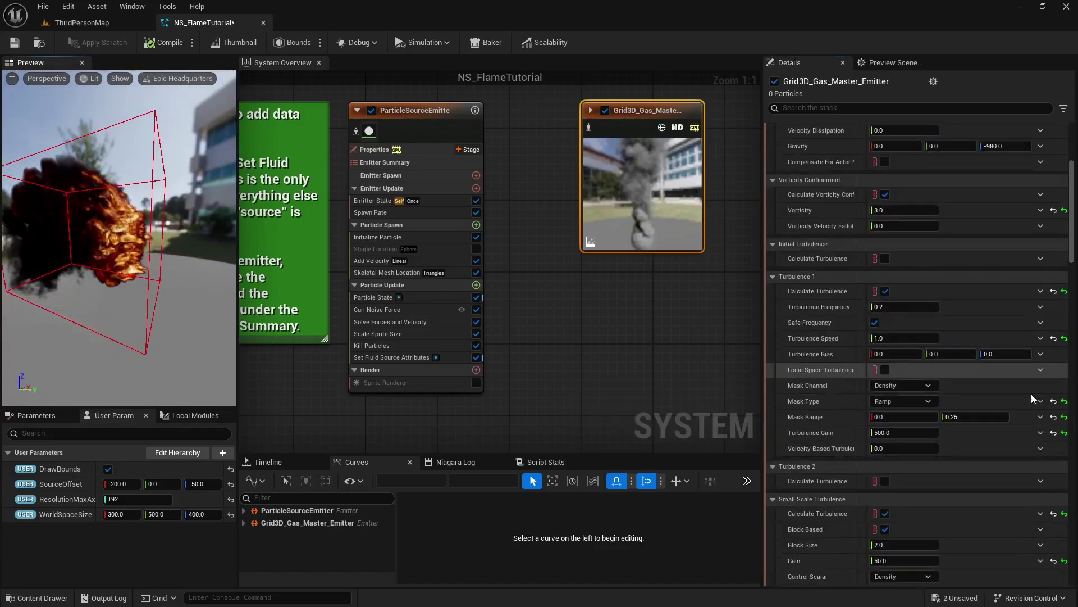
{"action": "scroll", "coordinate": [1031, 395], "scroll_direction": "down", "scroll_amount": 10}
{"action": "right_click_drag", "start_coordinate": [1007, 475], "coordinate": [987, 232]}
{"action": "right_click_drag", "start_coordinate": [1003, 501], "coordinate": [978, 267]}
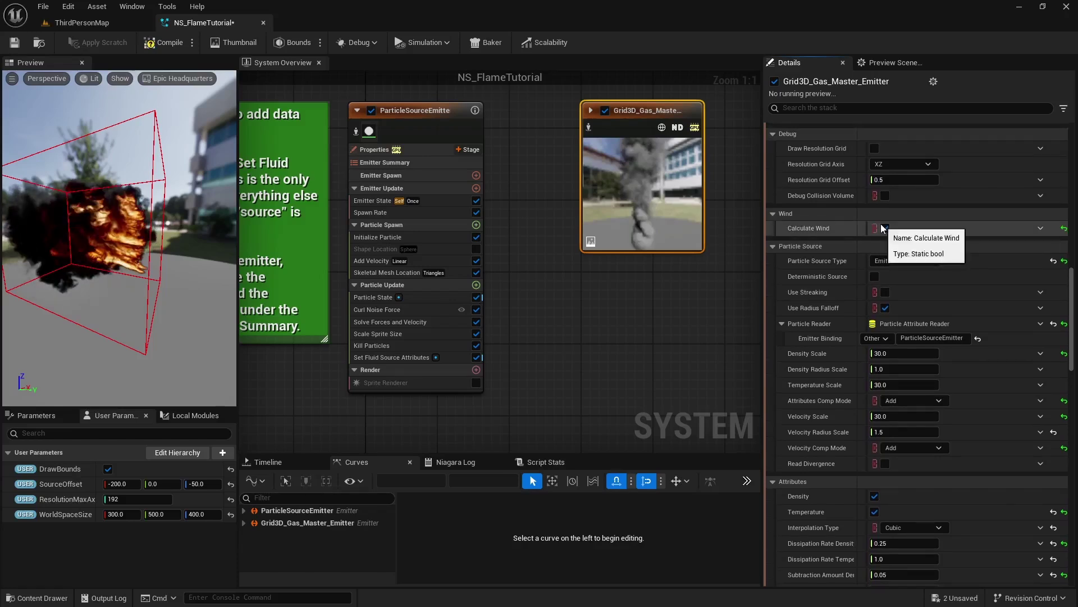
{"action": "left_click", "coordinate": [884, 228]}
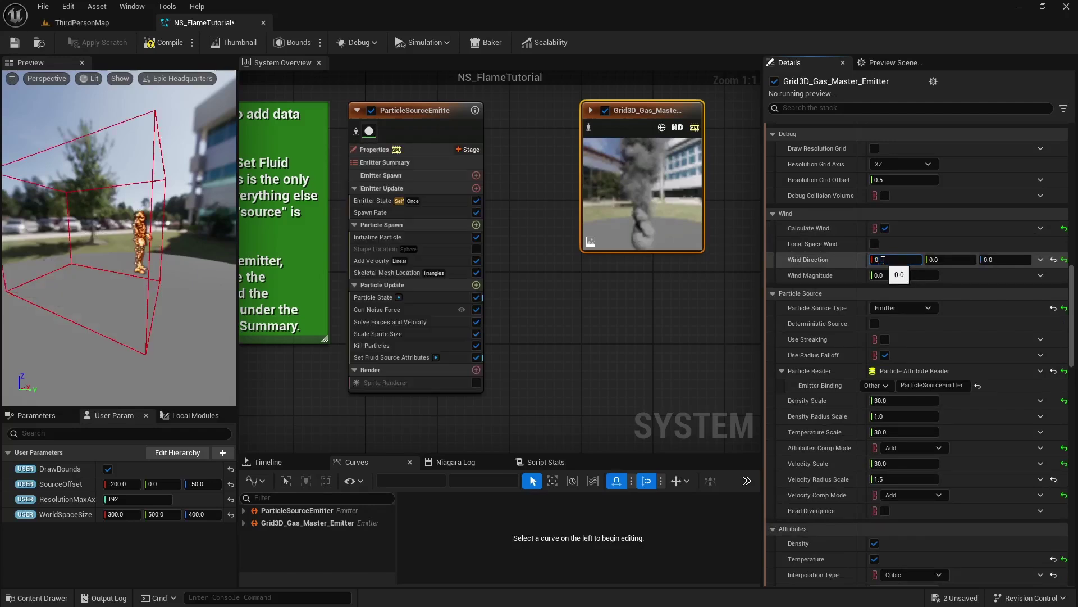
{"action": "key", "text": "Tab"}
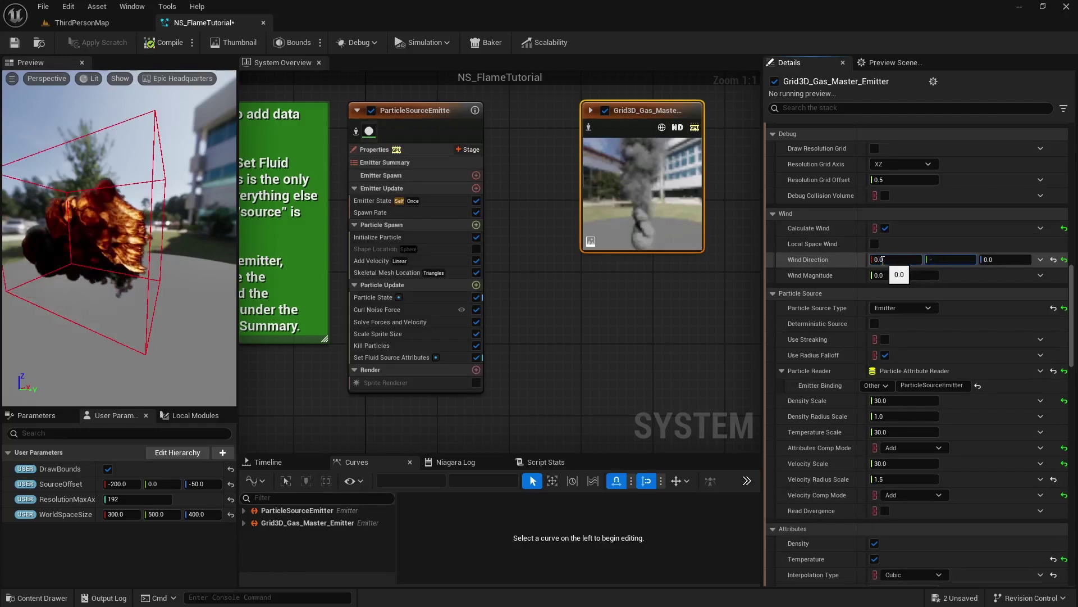
{"action": "left_click", "coordinate": [903, 275]}
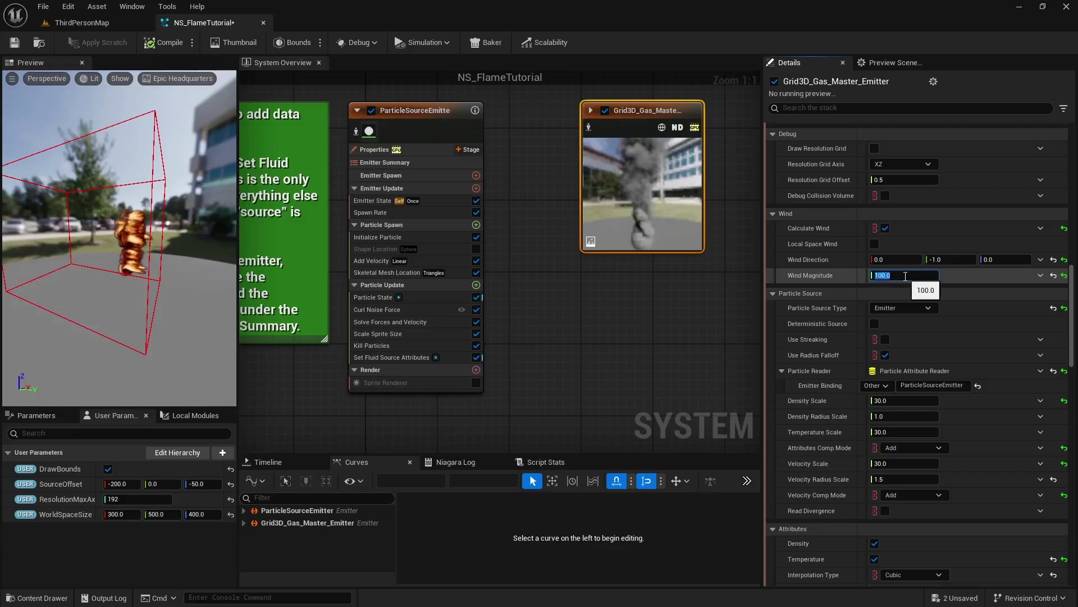
{"action": "left_click_drag", "start_coordinate": [223, 289], "coordinate": [248, 289]}
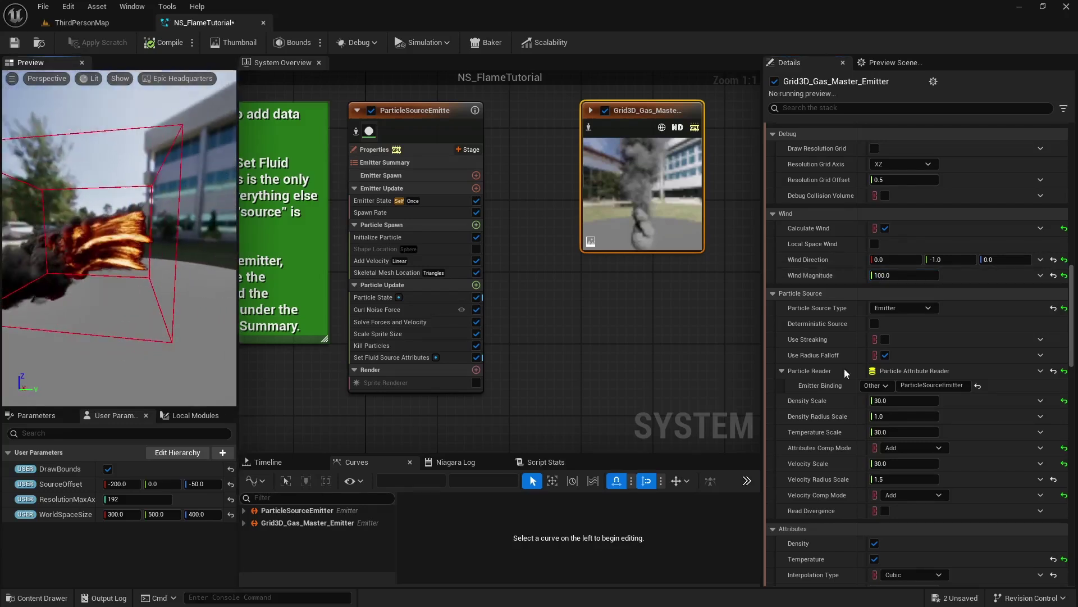
Set the gas emitter's particle source Density Scale to 10 and Temperature Scale to 20.
{"action": "left_click", "coordinate": [922, 401]}
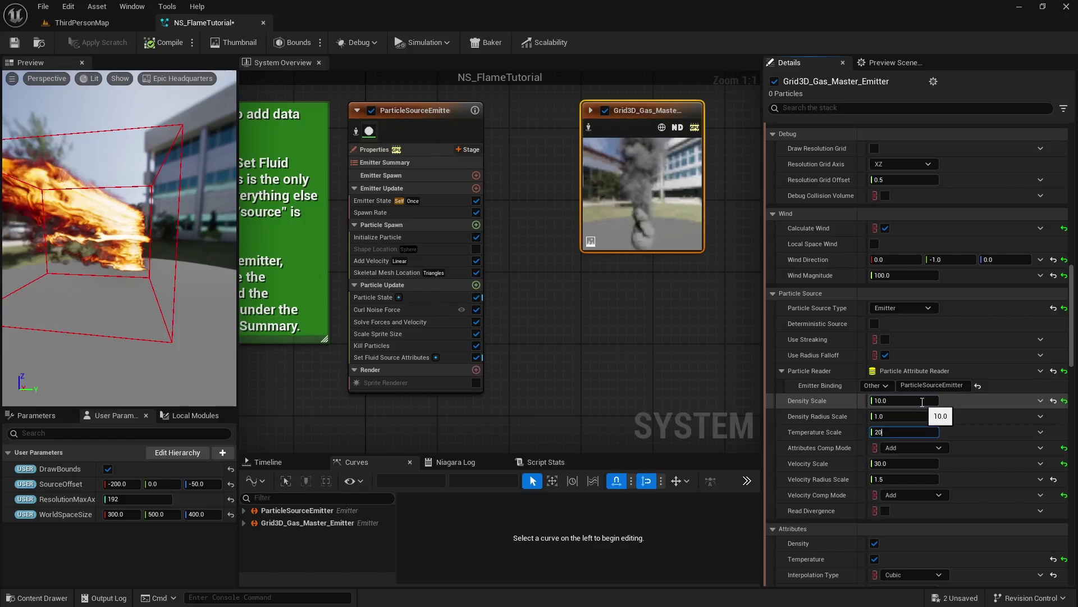
{"action": "type", "text": "20"}
{"action": "key", "text": "Return"}
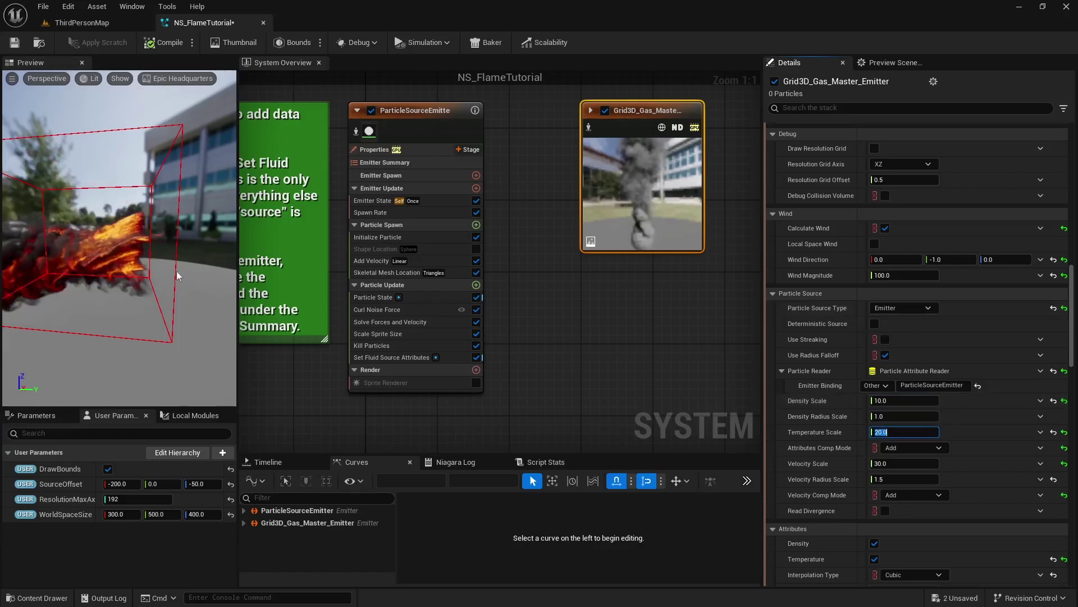
{"action": "mouse_move", "coordinate": [170, 268]}
{"action": "left_mouse_down"}
{"action": "mouse_move", "coordinate": [96, 267]}
{"action": "mouse_move", "coordinate": [166, 270]}
{"action": "left_mouse_up"}
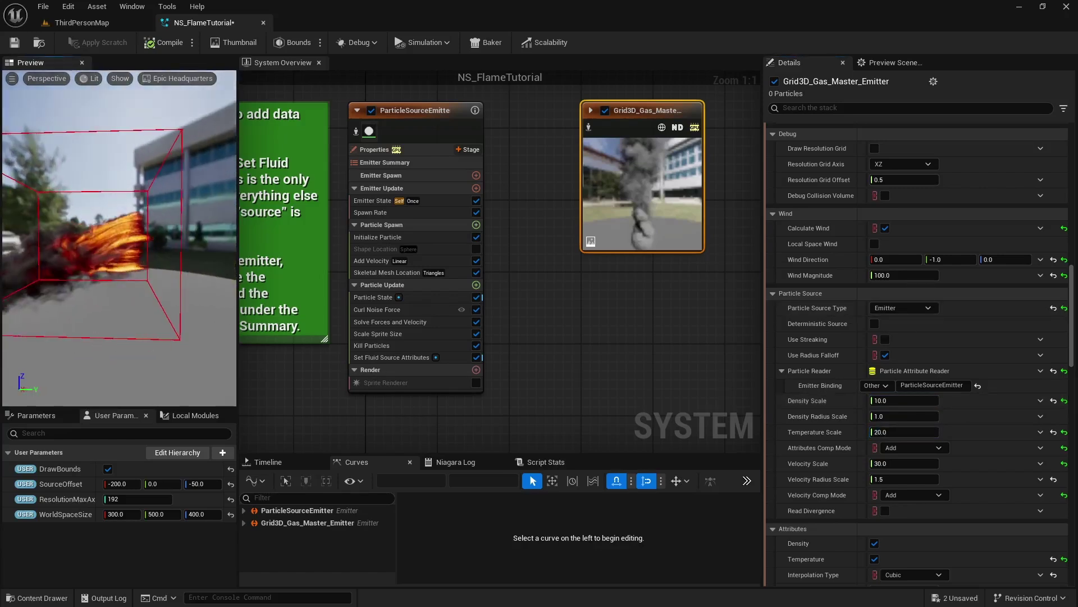
Set the gas emitter's density and temperature dissipation rates to 3.0 each and view the flames from the side.
{"action": "scroll", "coordinate": [980, 443], "scroll_direction": "down", "scroll_amount": 4}
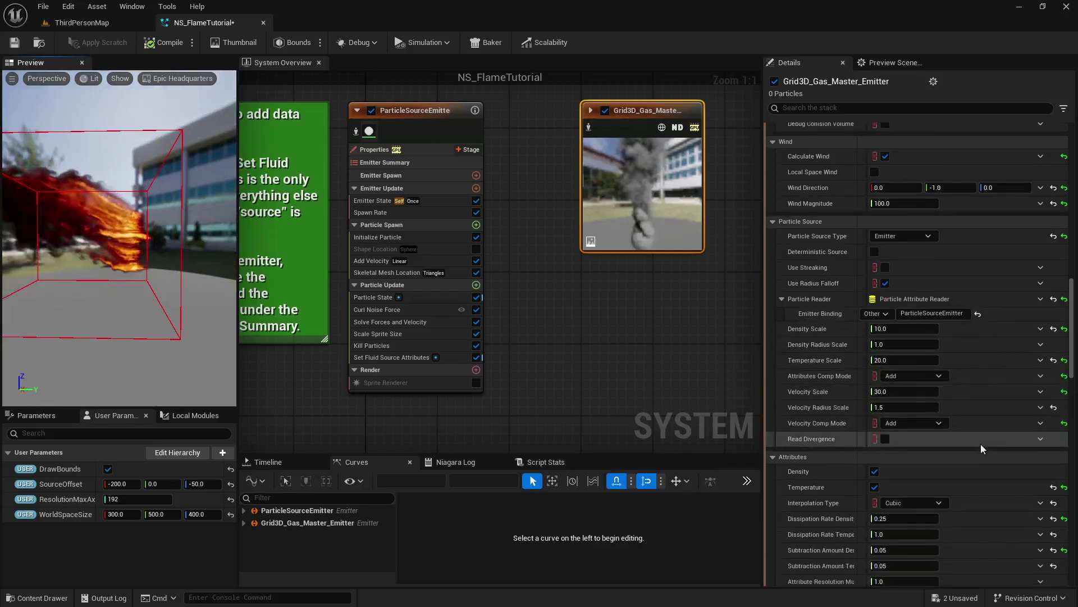
{"action": "scroll", "coordinate": [987, 438], "scroll_direction": "down", "scroll_amount": 2}
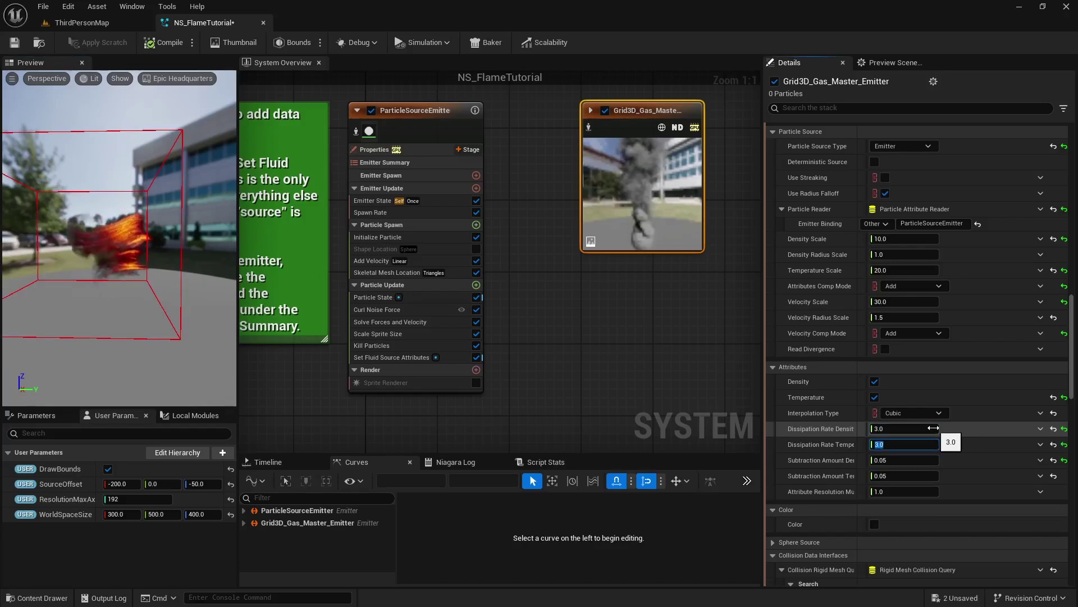
{"action": "left_click_drag", "start_coordinate": [166, 298], "coordinate": [22, 298]}
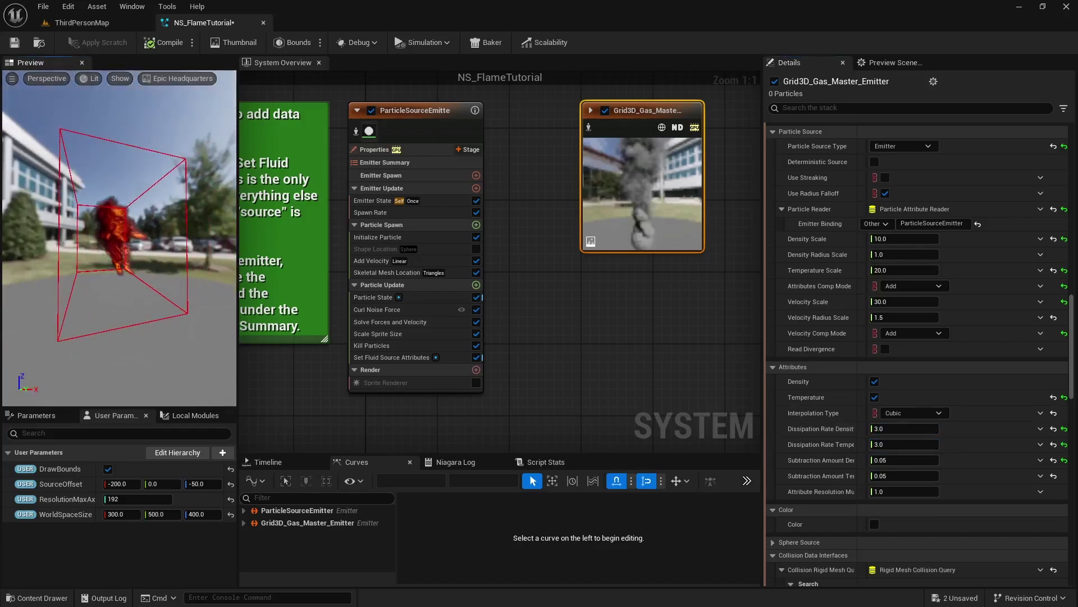
{"action": "left_click_drag", "start_coordinate": [163, 271], "coordinate": [230, 272]}
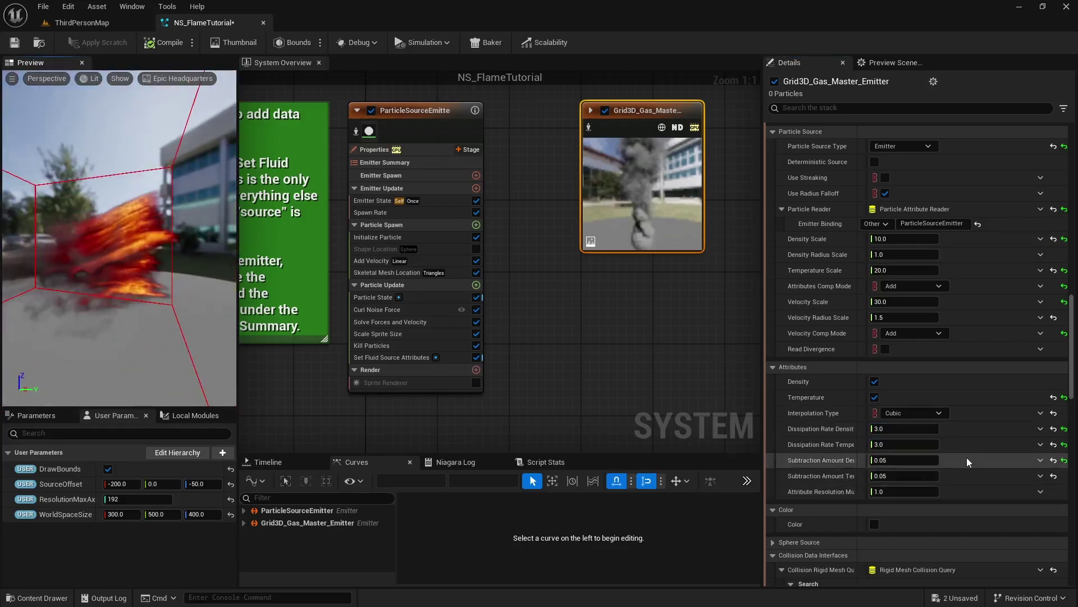
Look through the gas emitter's remaining boundary, quality and render settings, and save NS_FlameTutorial.
{"action": "scroll", "coordinate": [966, 457], "scroll_direction": "down", "scroll_amount": 10}
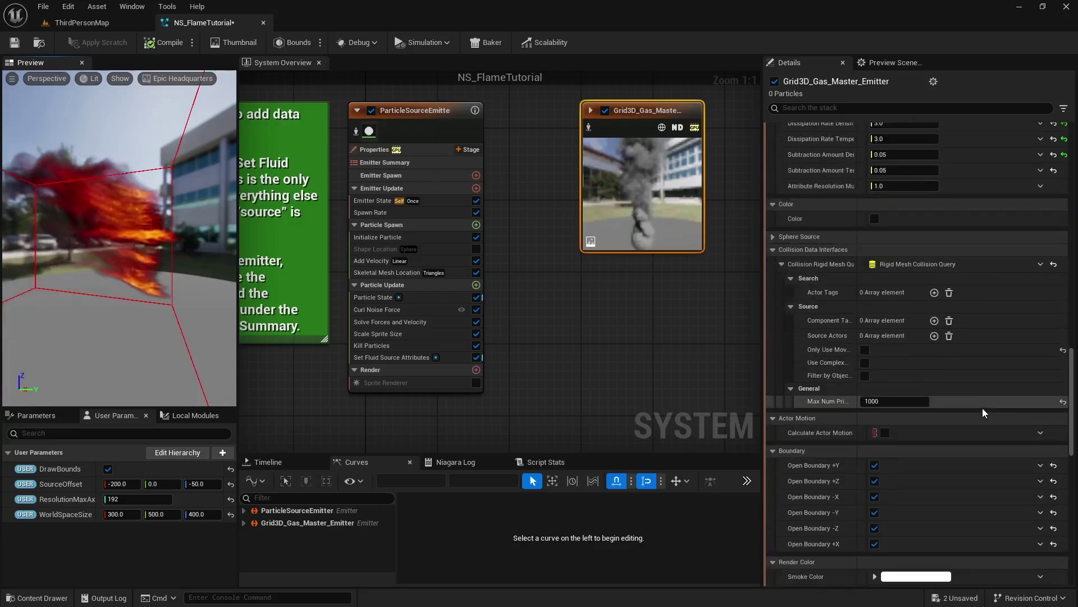
{"action": "scroll", "coordinate": [983, 407], "scroll_direction": "down", "scroll_amount": 9}
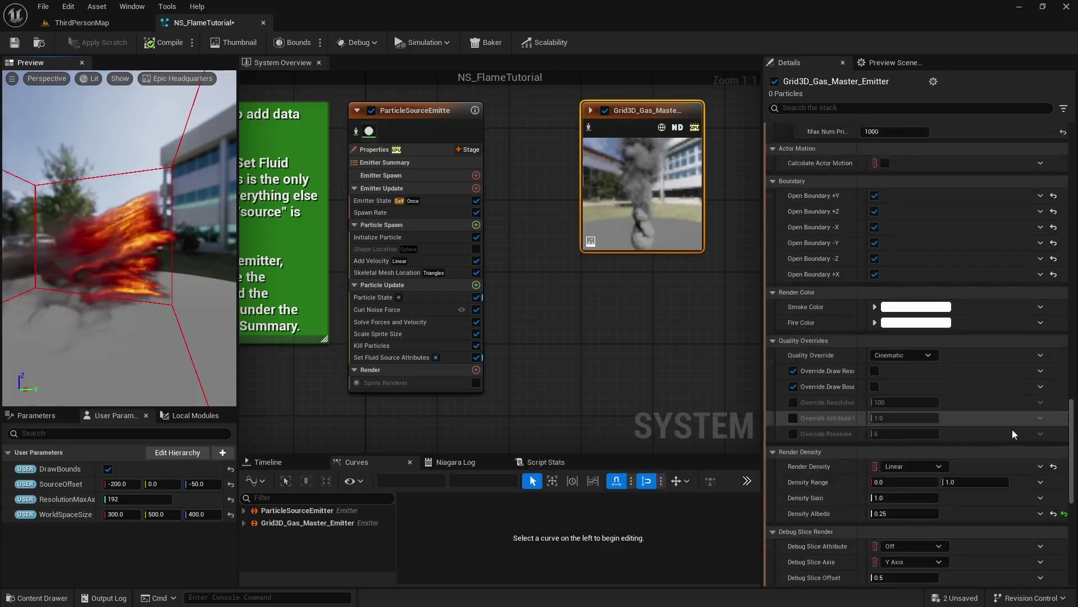
{"action": "scroll", "coordinate": [1012, 431], "scroll_direction": "down", "scroll_amount": 11}
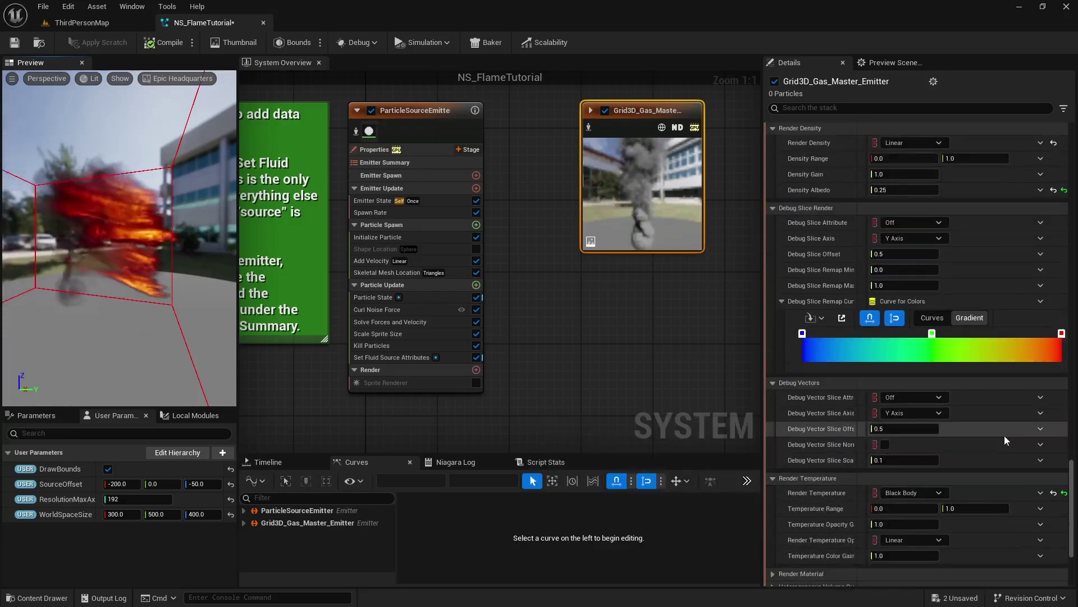
{"action": "scroll", "coordinate": [1005, 439], "scroll_direction": "down", "scroll_amount": 2}
{"action": "left_click", "coordinate": [14, 43]}
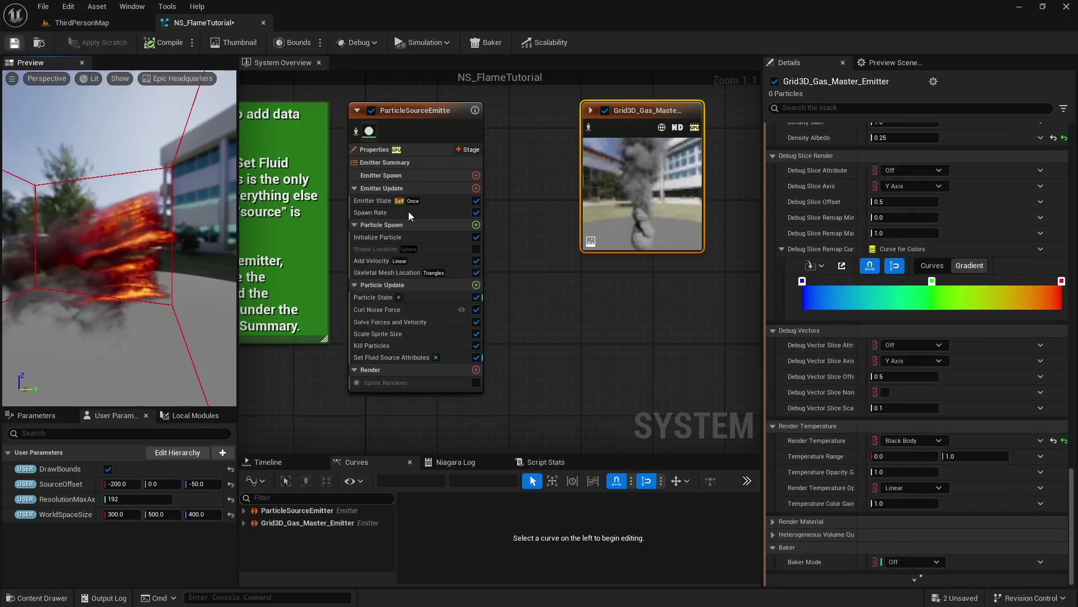
Set the Source Mode of ParticleSourceEmitter's Skeletal Mesh Location to Attach Parent and save the system.
{"action": "left_click", "coordinate": [392, 273]}
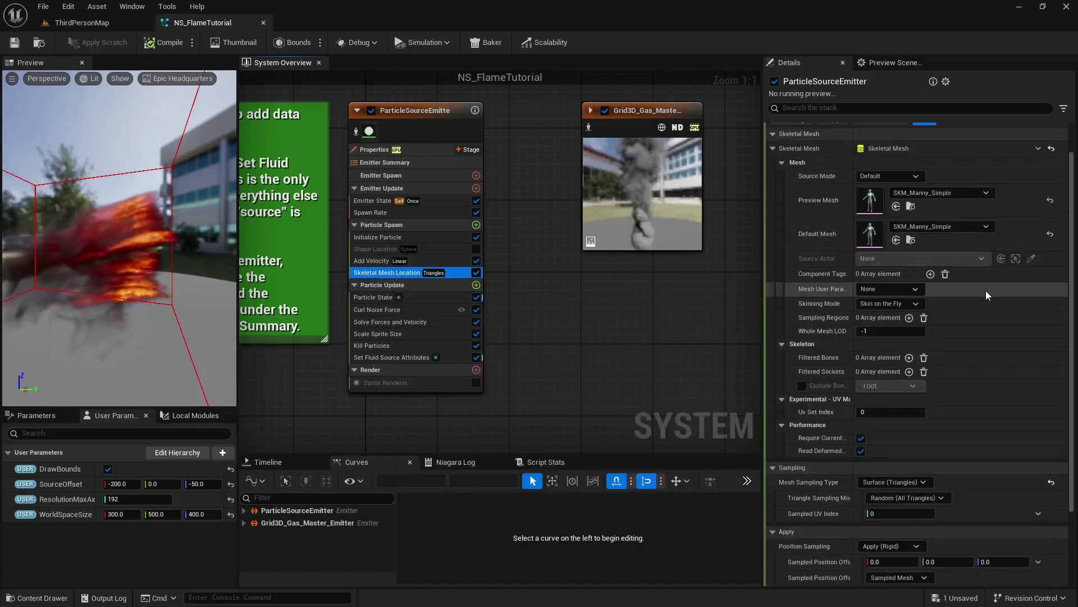
{"action": "scroll", "coordinate": [985, 291], "scroll_direction": "up", "scroll_amount": 3}
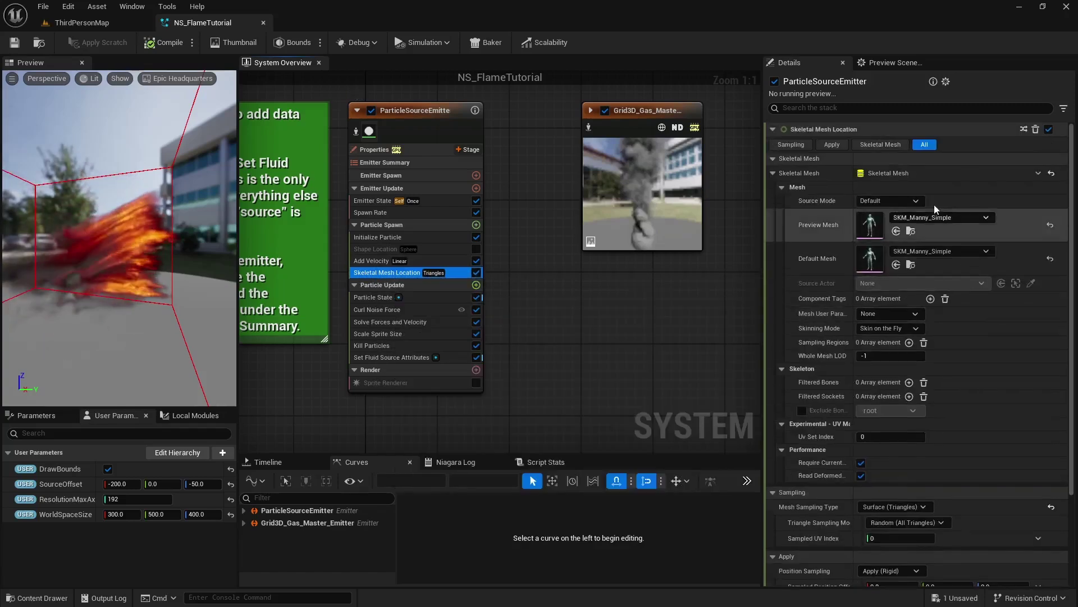
{"action": "left_click", "coordinate": [890, 202]}
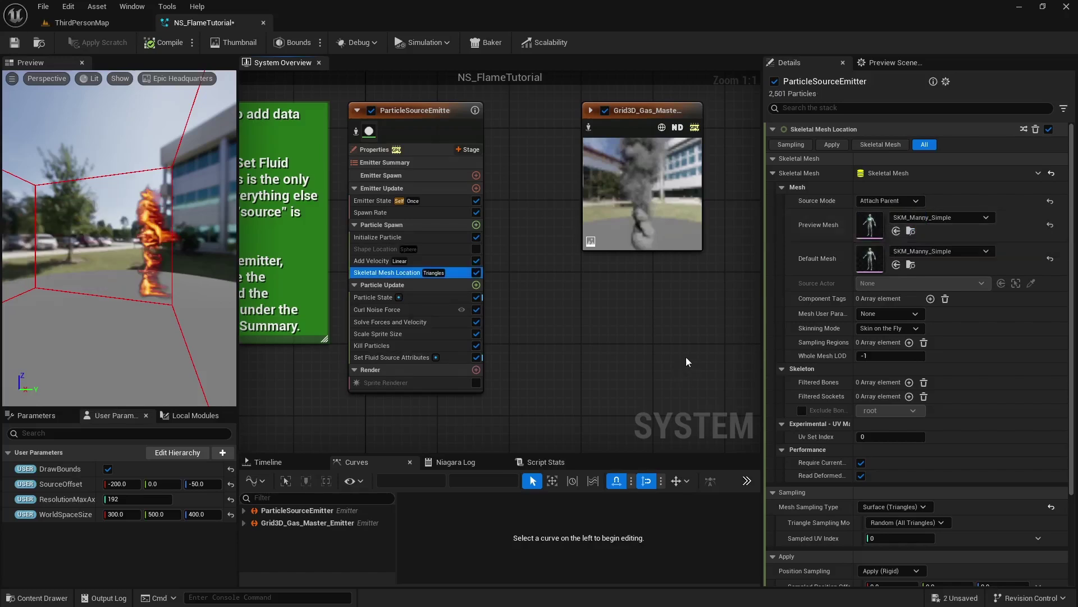
{"action": "key", "text": "ctrl+s"}
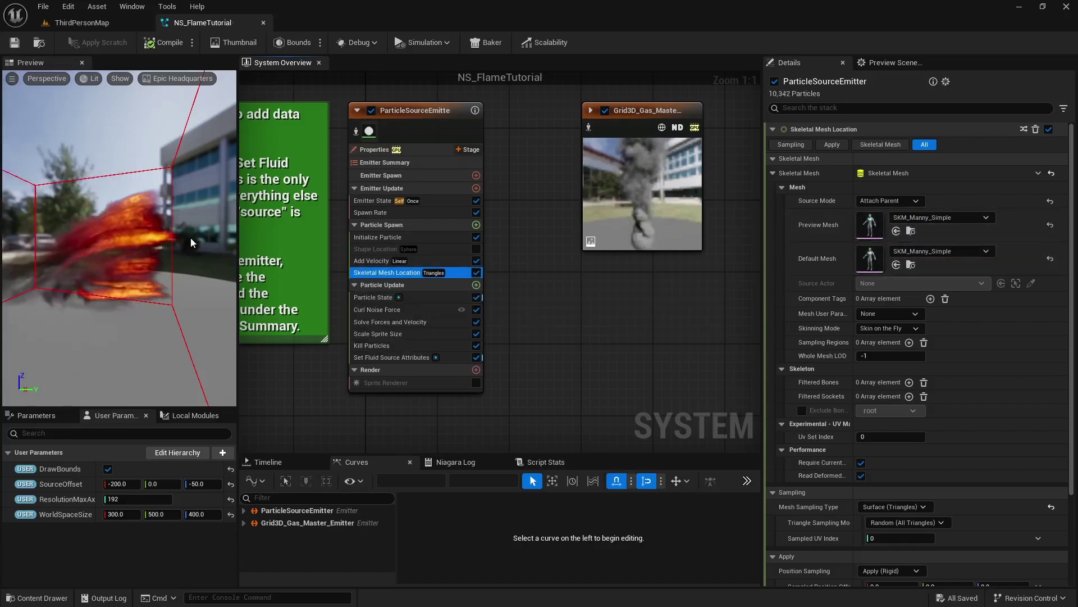
{"action": "left_click_drag", "start_coordinate": [190, 237], "coordinate": [140, 238]}
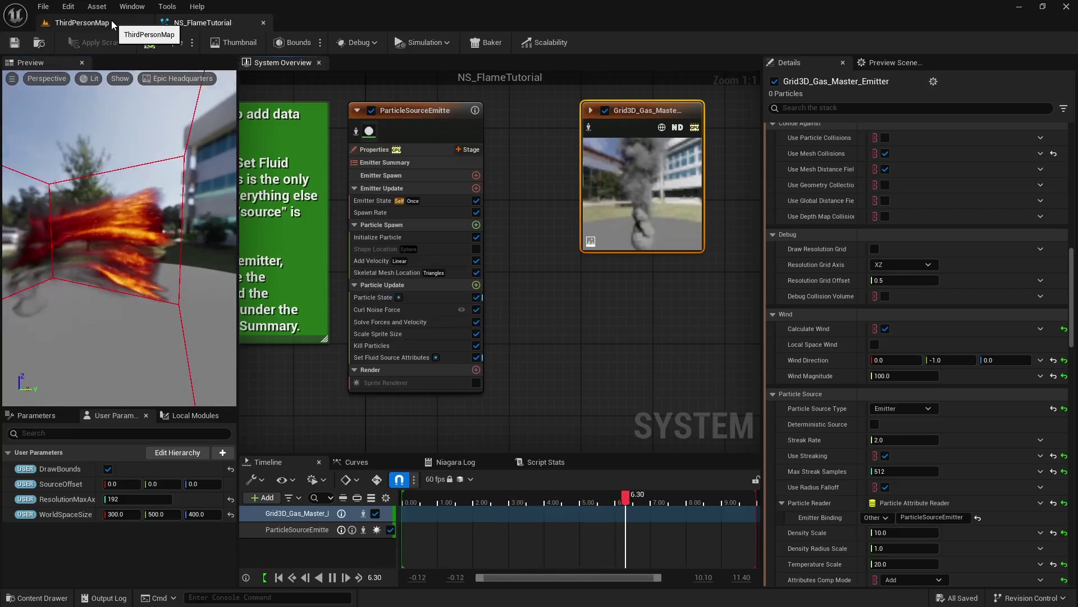
Switch to ThirdPersonMap and place the SKM_Manny_Simple skeletal mesh on the floor of the level.
{"action": "left_click", "coordinate": [110, 24]}
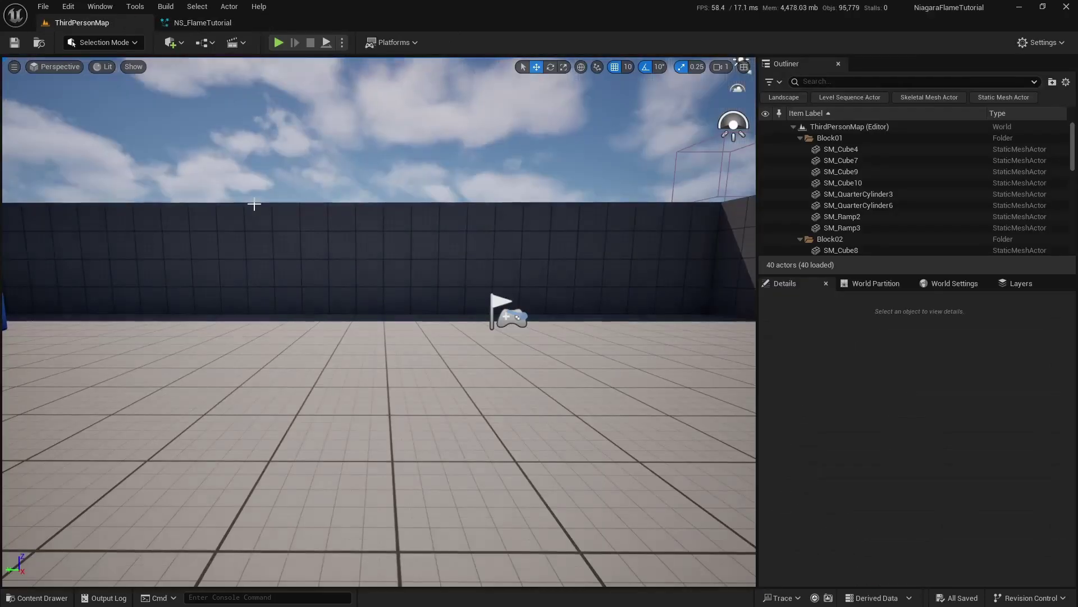
{"action": "right_click_drag", "start_coordinate": [253, 205], "coordinate": [275, 231]}
{"action": "key", "text": "ctrl+space"}
{"action": "key", "text": "alt+Left"}
{"action": "double_click", "coordinate": [185, 467]}
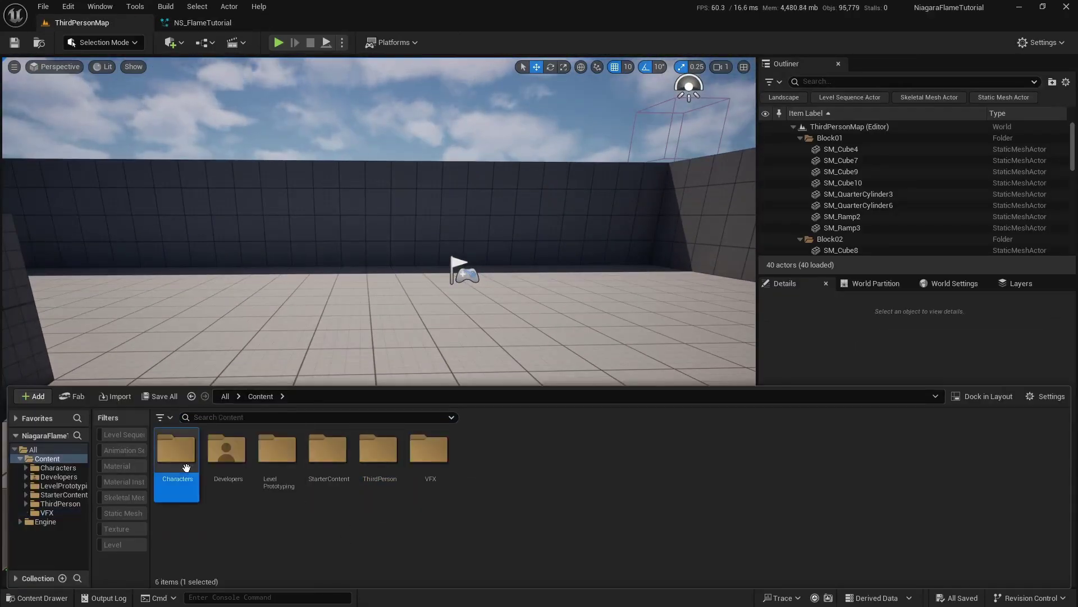
{"action": "left_click", "coordinate": [118, 497]}
{"action": "left_click_drag", "start_coordinate": [279, 461], "coordinate": [380, 332]}
{"action": "key", "text": "e"}
{"action": "key", "text": "w"}
{"action": "right_click_drag", "start_coordinate": [379, 332], "coordinate": [303, 331]}
Add NS_FlameTutorial from the VFX folder to the level and attach it to SKM_Manny_Simple.
{"action": "key", "text": "ctrl+space"}
{"action": "left_click", "coordinate": [134, 498]}
{"action": "left_click", "coordinate": [45, 513]}
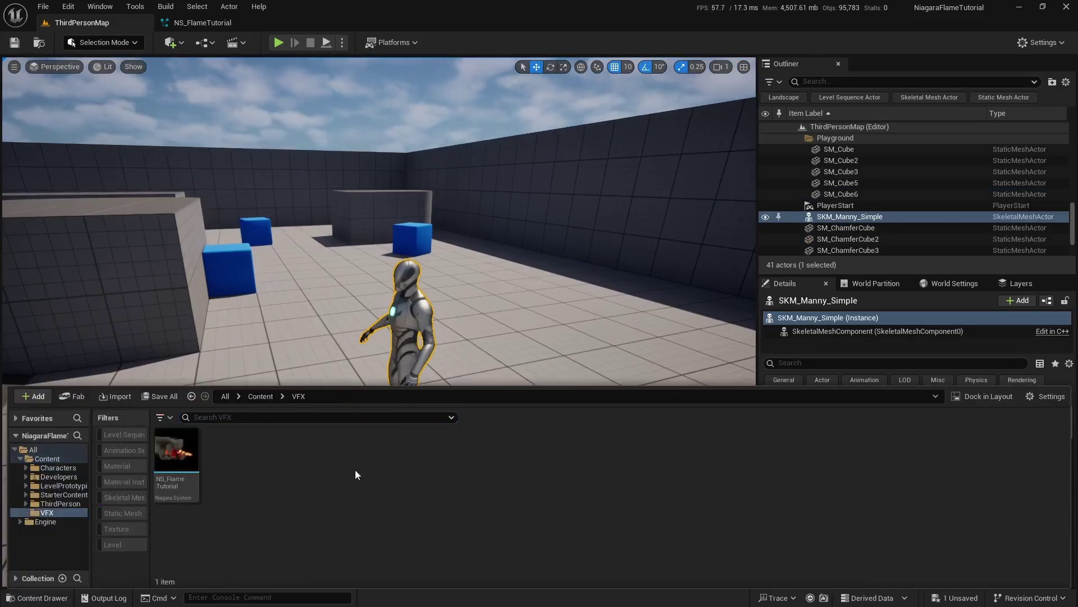
{"action": "left_click_drag", "start_coordinate": [179, 460], "coordinate": [337, 449]}
{"action": "left_click_drag", "start_coordinate": [848, 205], "coordinate": [858, 229]}
{"action": "left_click", "coordinate": [882, 257]}
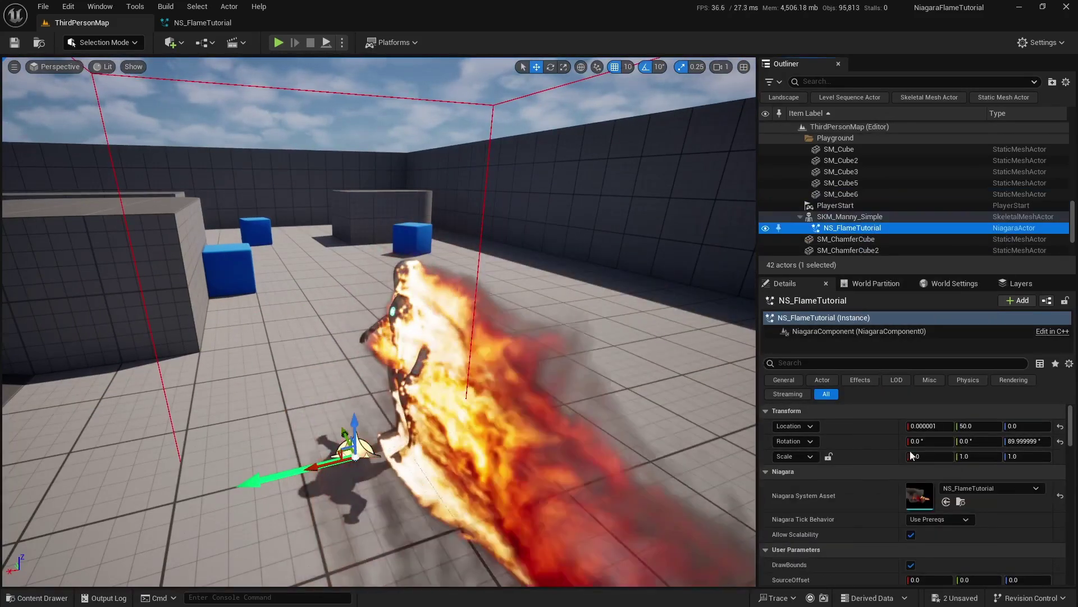
Reset the location and rotation of the attached NS_FlameTutorial actor to their defaults.
{"action": "left_click", "coordinate": [1060, 426]}
{"action": "left_click", "coordinate": [1060, 441]}
{"action": "mouse_move", "coordinate": [482, 407]}
{"action": "right_mouse_down"}
{"action": "mouse_move", "coordinate": [506, 387]}
{"action": "mouse_move", "coordinate": [482, 368]}
{"action": "mouse_move", "coordinate": [482, 432]}
{"action": "mouse_move", "coordinate": [482, 407]}
{"action": "right_mouse_up"}
{"action": "key", "text": "Escape"}
Set SKM_Manny_Simple's Animation Mode to Use Animation Asset and assign the MF_Walk_Fwd animation.
{"action": "left_click", "coordinate": [402, 342]}
{"action": "left_click", "coordinate": [955, 486]}
{"action": "left_click", "coordinate": [971, 509]}
{"action": "left_click", "coordinate": [964, 502]}
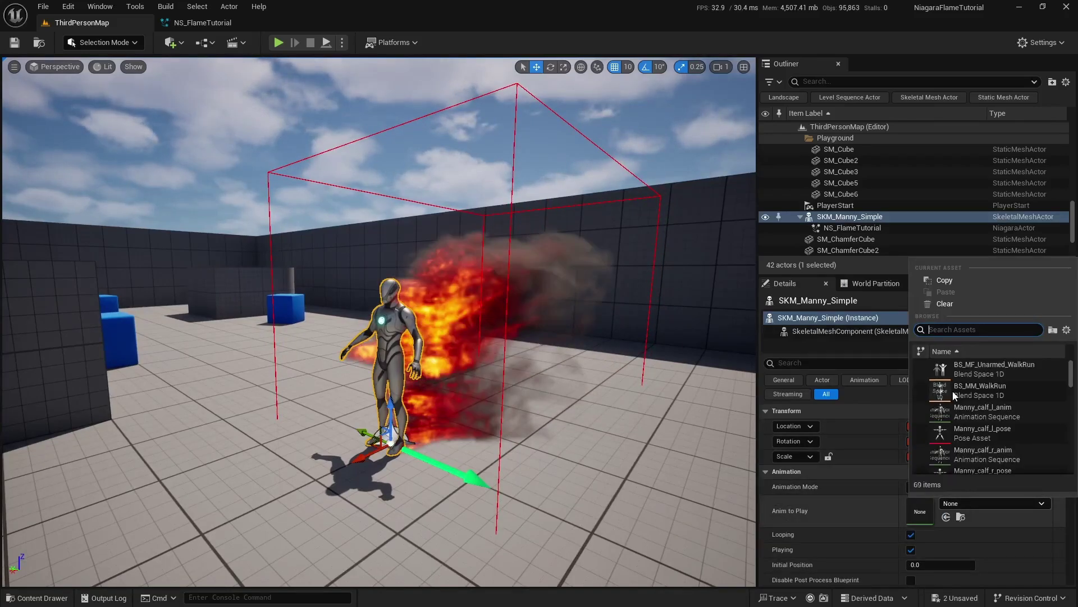
{"action": "type", "text": "walk"}
{"action": "left_click", "coordinate": [1008, 409]}
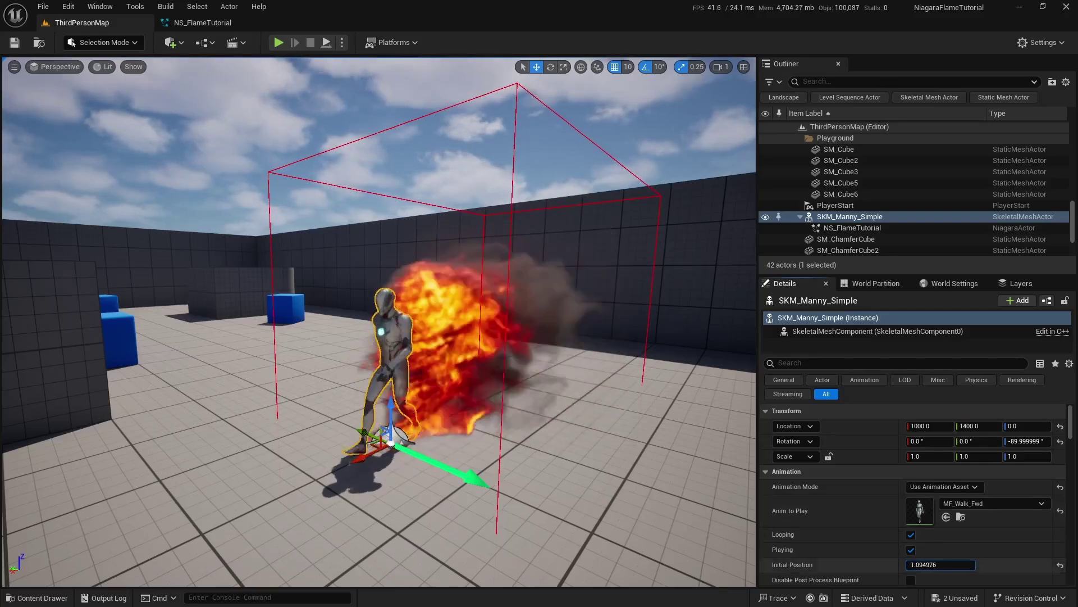
Simulate the level to check how the flames follow the walking mannequin, and stop the simulation.
{"action": "left_click", "coordinate": [326, 43]}
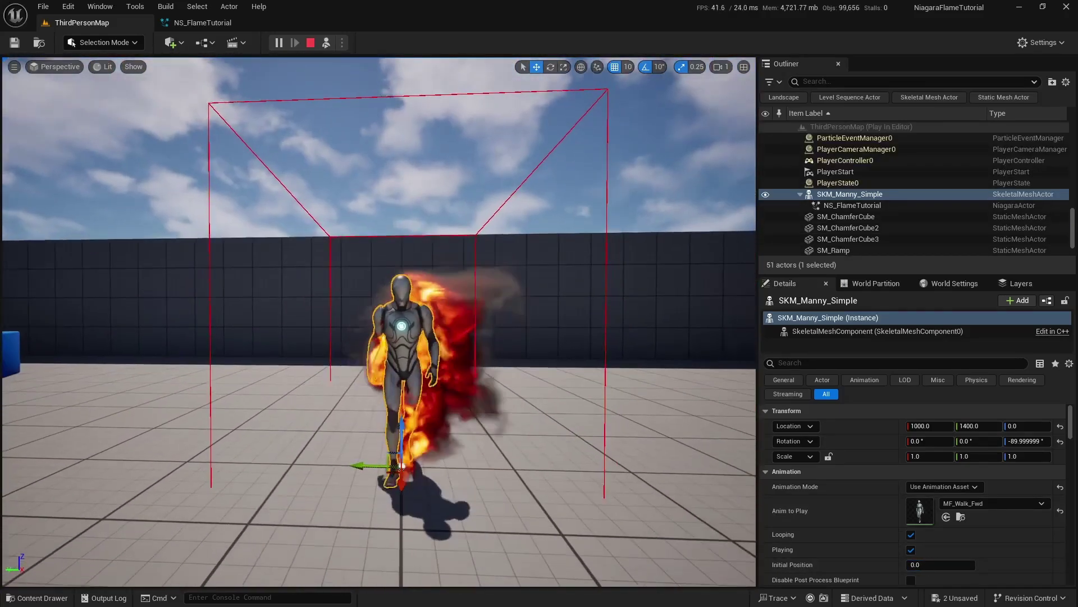
{"action": "mouse_move", "coordinate": [379, 321]}
{"action": "right_mouse_down"}
{"action": "mouse_move", "coordinate": [394, 331]}
{"action": "mouse_move", "coordinate": [185, 331]}
{"action": "right_mouse_up"}
{"action": "key", "text": "Escape"}
Turn off DrawBounds on the NS_FlameTutorial actor in the level.
{"action": "key", "text": "d"}
{"action": "left_click", "coordinate": [853, 221]}
{"action": "scroll", "coordinate": [908, 523], "scroll_direction": "down", "scroll_amount": 5}
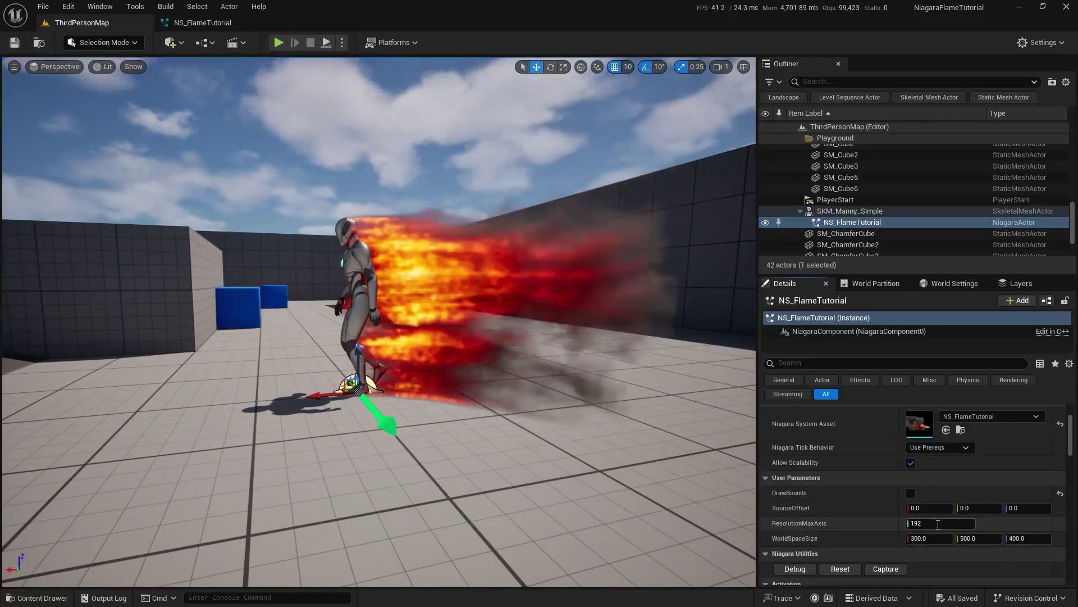
Try a ResolutionMaxAxis of 256 on the NS_FlameTutorial actor and inspect the flames up close.
{"action": "left_click", "coordinate": [938, 524]}
{"action": "type", "text": "256"}
{"action": "key", "text": "Return"}
{"action": "key", "text": "w"}
{"action": "right_click_drag", "start_coordinate": [450, 329], "coordinate": [466, 387]}
{"action": "key", "text": "s"}
Set the NS_FlameTutorial actor's ResolutionMaxAxis to 192, check the flames, and save the level.
{"action": "left_click", "coordinate": [951, 523]}
{"action": "type", "text": "192"}
{"action": "key", "text": "Return"}
{"action": "right_click_drag", "start_coordinate": [466, 329], "coordinate": [466, 236]}
{"action": "key", "text": "q"}
{"action": "key", "text": "s"}
{"action": "right_click_drag", "start_coordinate": [419, 320], "coordinate": [348, 303]}
{"action": "key", "text": "ctrl+s"}
{"action": "key", "text": "w"}
{"action": "right_click_drag", "start_coordinate": [449, 330], "coordinate": [450, 329]}
Open the BP_ThirdPersonCharacter blueprint and add a Niagara Particle System component under its mesh.
{"action": "key", "text": "ctrl+space"}
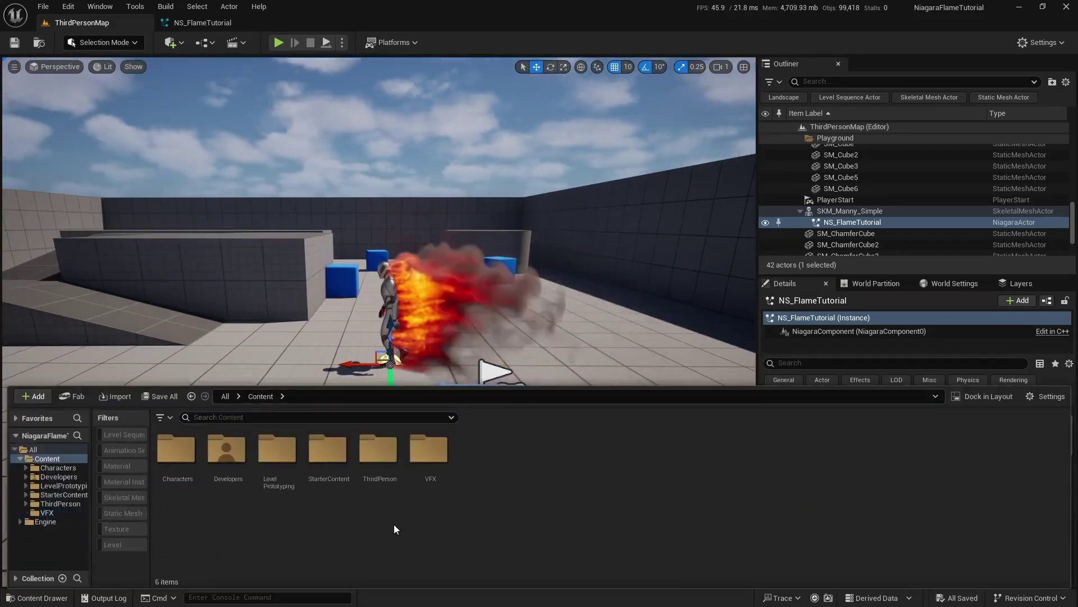
{"action": "double_click", "coordinate": [189, 464]}
{"action": "double_click", "coordinate": [174, 453]}
{"action": "left_click", "coordinate": [24, 78]}
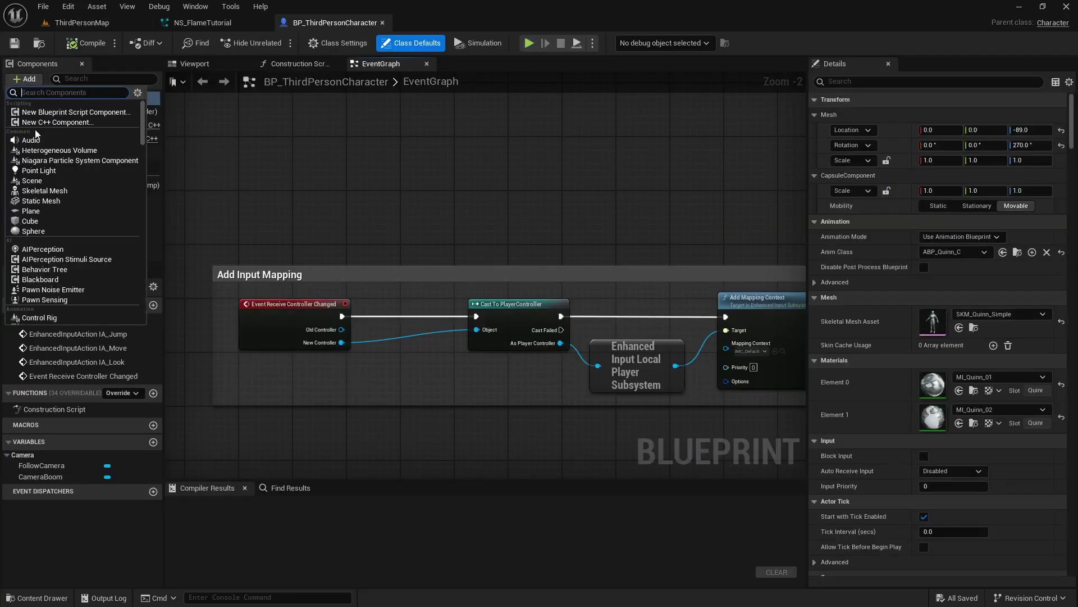
{"action": "left_click", "coordinate": [55, 162]}
Assign NS_FlameTutorial to the character's Niagara component and reset the component's location and rotation to zero.
{"action": "left_click", "coordinate": [983, 284]}
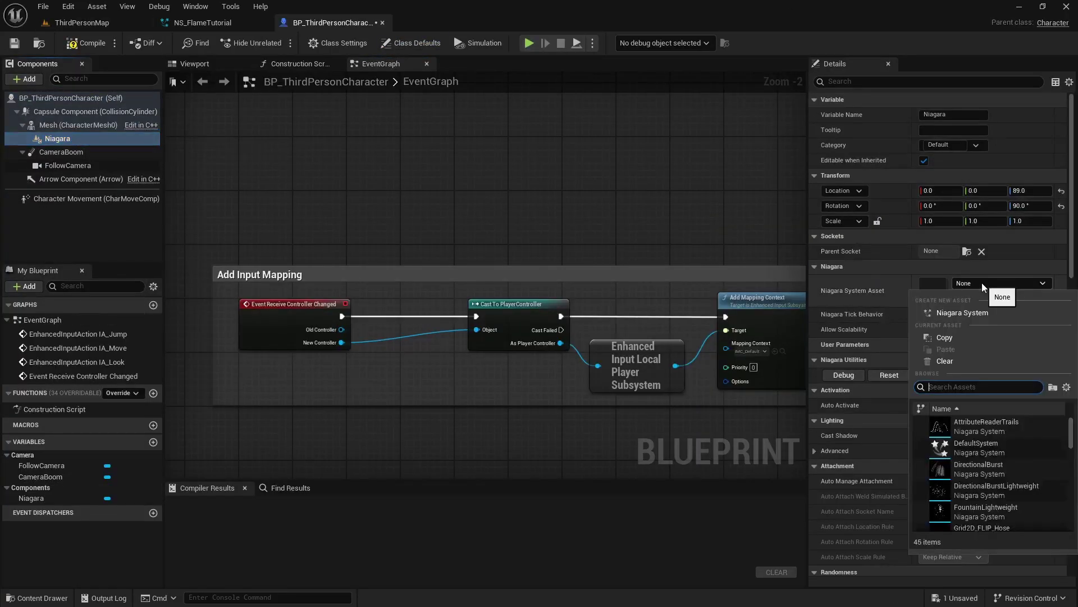
{"action": "type", "text": "flame"}
{"action": "left_click", "coordinate": [983, 427]}
{"action": "left_click", "coordinate": [194, 63]}
{"action": "left_click", "coordinate": [1062, 191]}
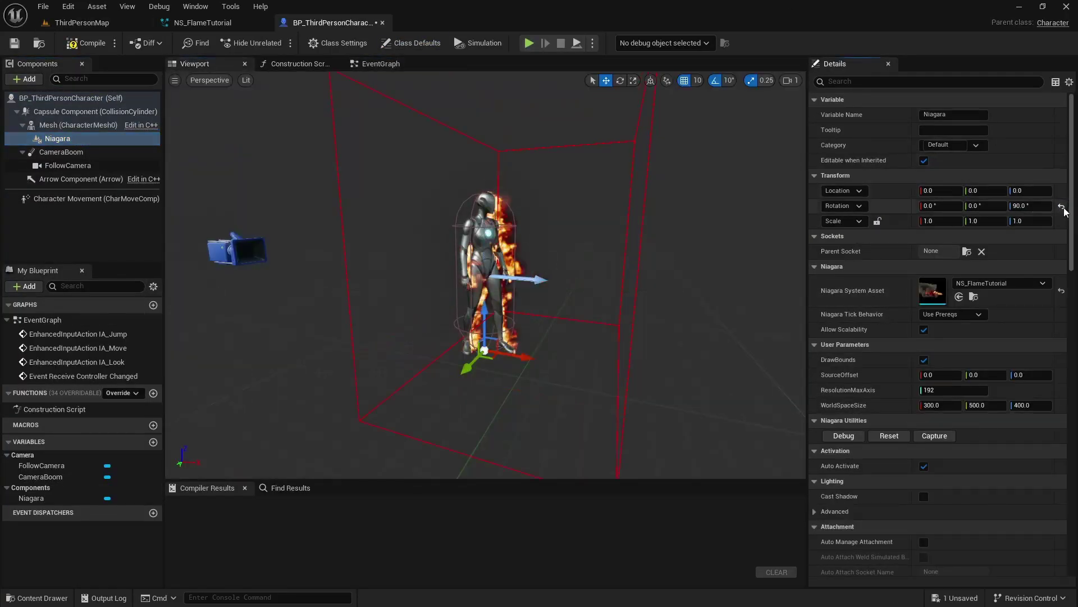
{"action": "left_click", "coordinate": [1061, 206]}
Turn off DrawBounds on the Niagara component, then save and close the BP_ThirdPersonCharacter blueprint.
{"action": "left_click", "coordinate": [924, 360]}
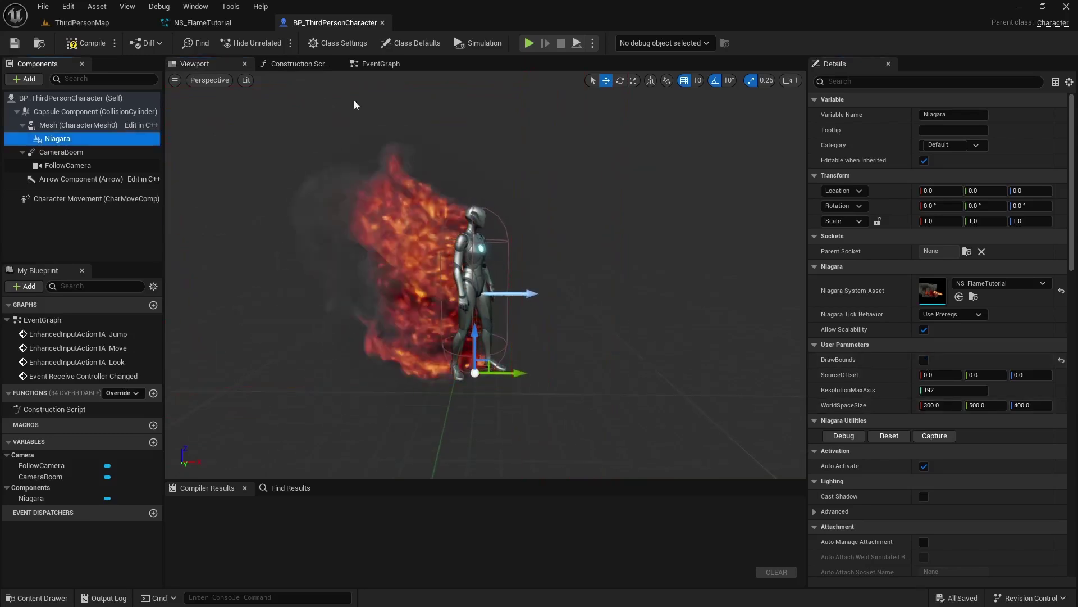
{"action": "left_click", "coordinate": [15, 43]}
{"action": "left_click", "coordinate": [384, 23]}
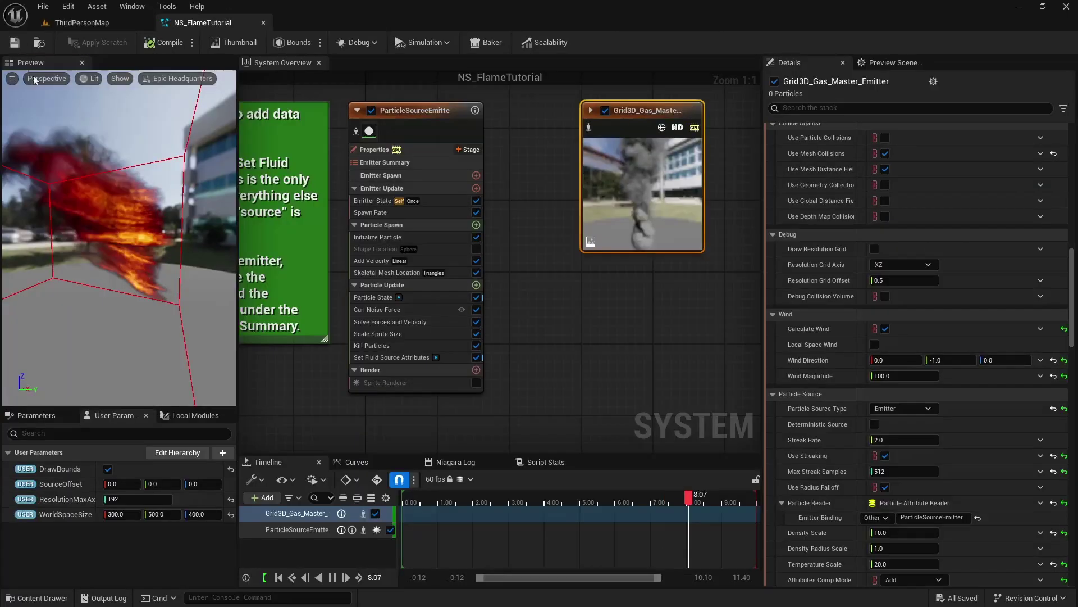
Play ThirdPersonMap and run and jump the character around the level to check how the flames trail behind it.
{"action": "left_click", "coordinate": [82, 23]}
{"action": "left_click", "coordinate": [279, 42]}
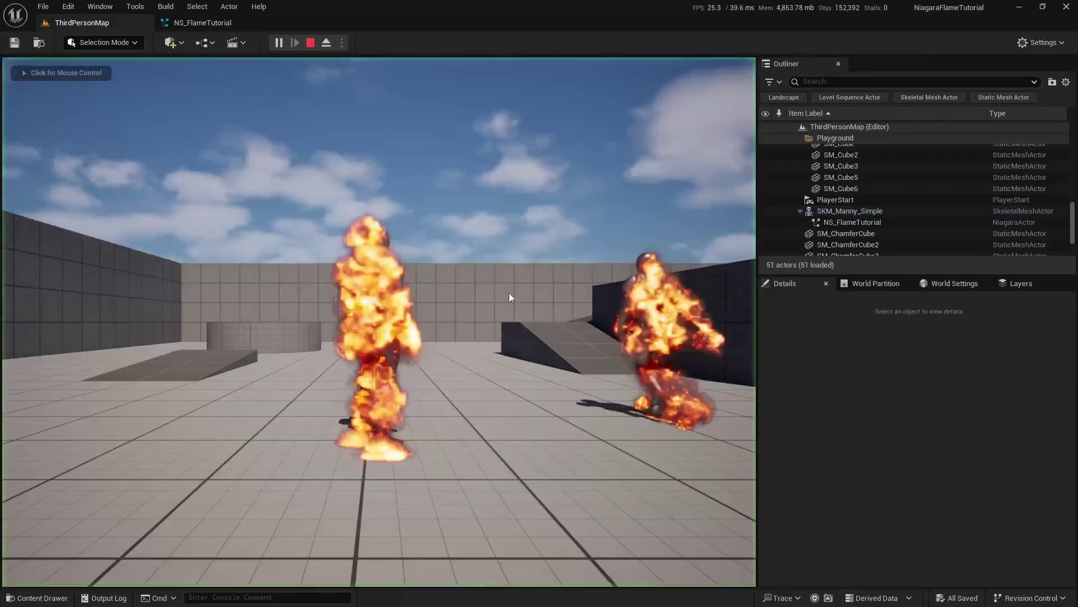
{"action": "left_click", "coordinate": [508, 292]}
{"action": "key", "text": "d"}
{"action": "key", "text": "space"}
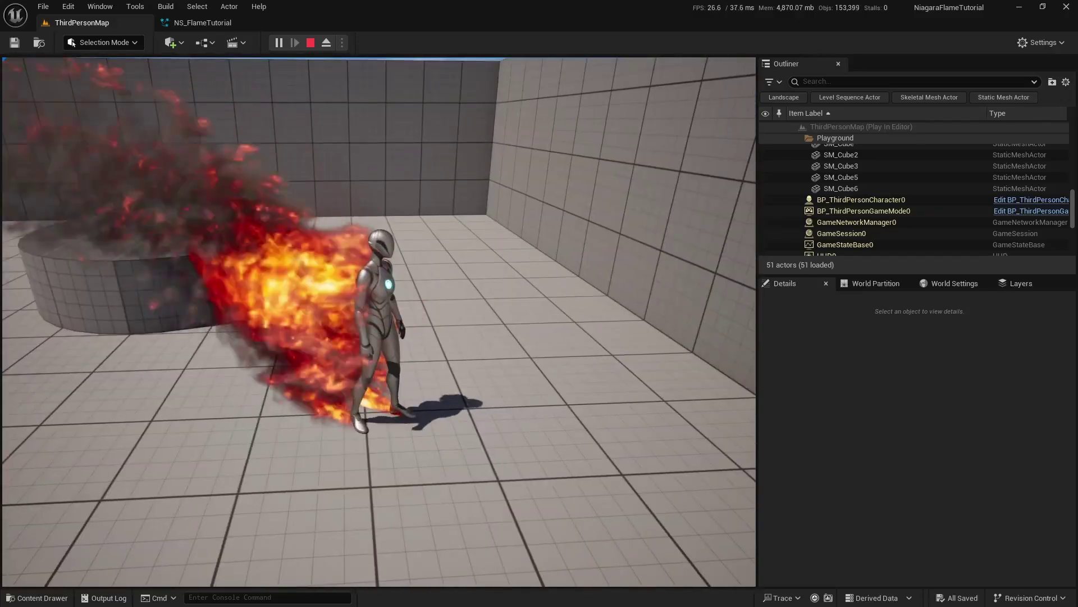
{"action": "key", "text": "d"}
{"action": "key", "text": "d"}
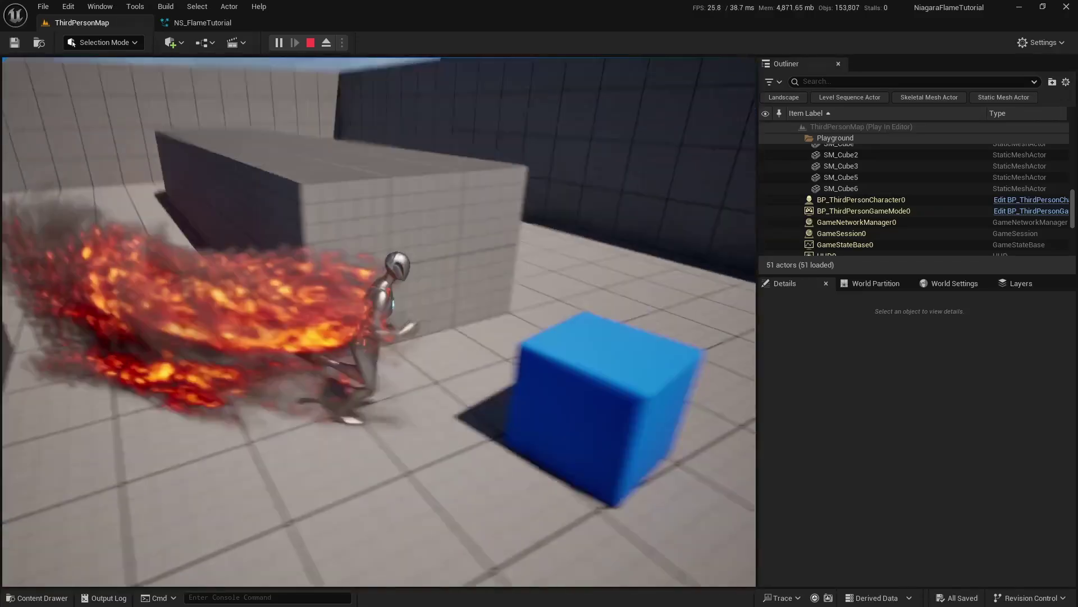
{"action": "key", "text": "d"}
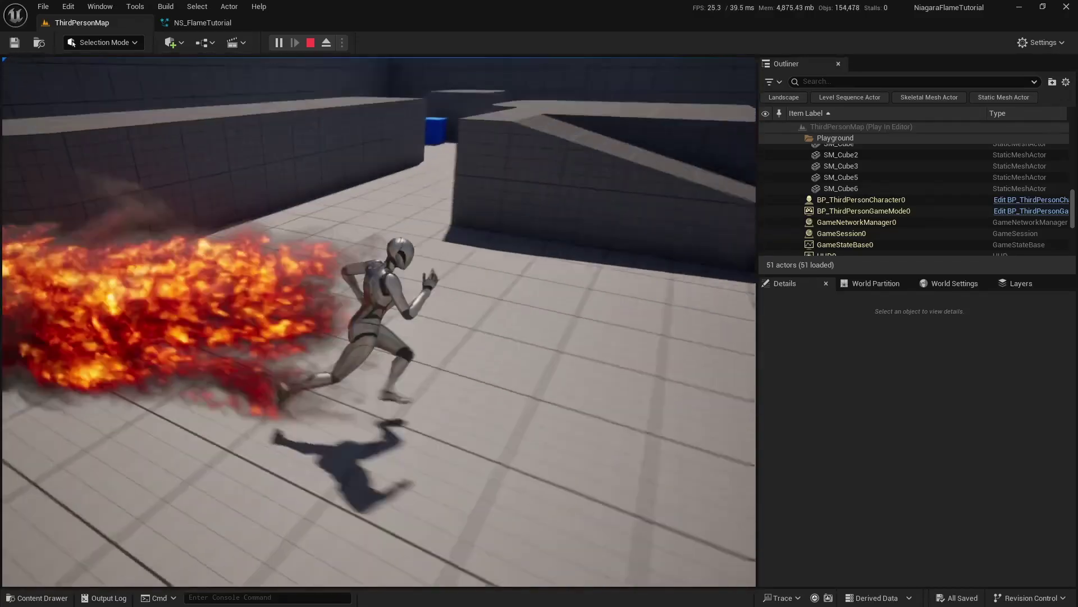
{"action": "key", "text": "space"}
{"action": "key", "text": "d"}
{"action": "key", "text": "a"}
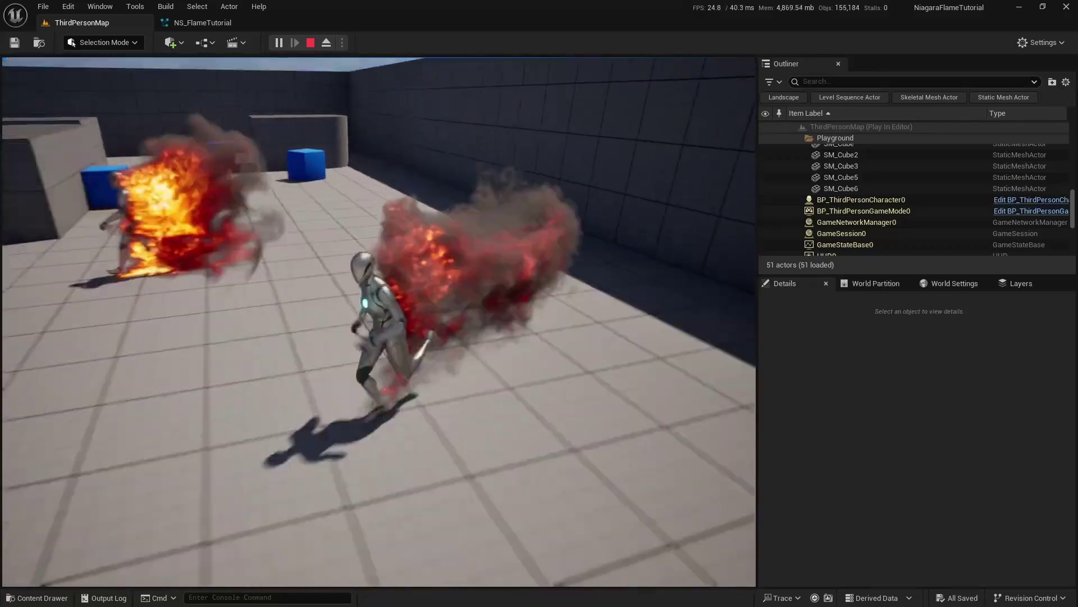
{"action": "key", "text": "w"}
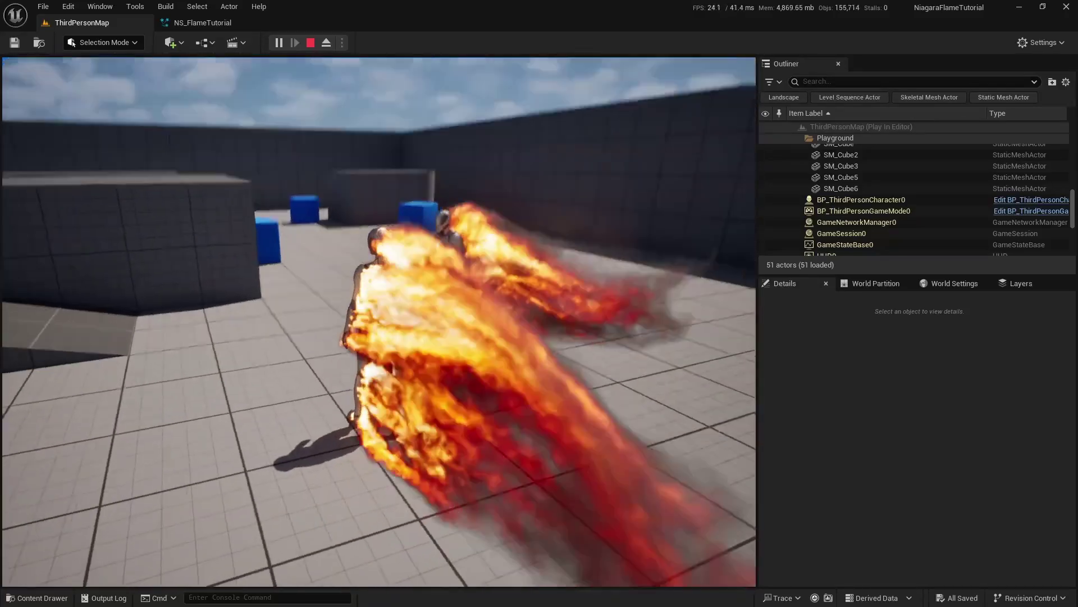
{"action": "key", "text": "Escape"}
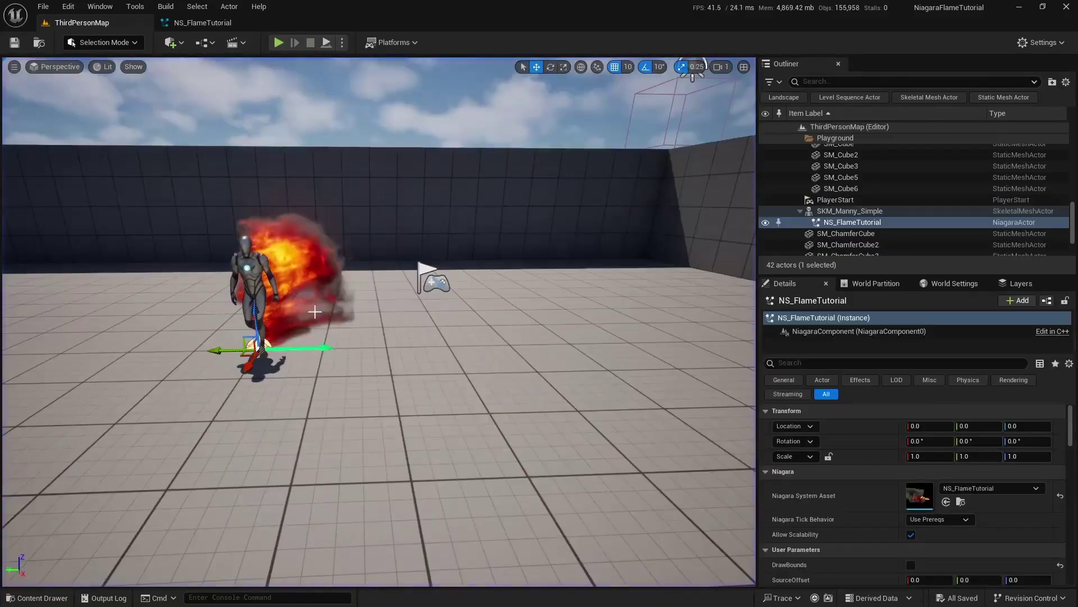
In NS_FlameTutorial, set the gas emitter's Render Temperature to Curve, shift the Temperature Color gradient's yellow stop toward white, and check the level.
{"action": "left_click", "coordinate": [206, 25]}
{"action": "scroll", "coordinate": [985, 174], "scroll_direction": "down", "scroll_amount": 10}
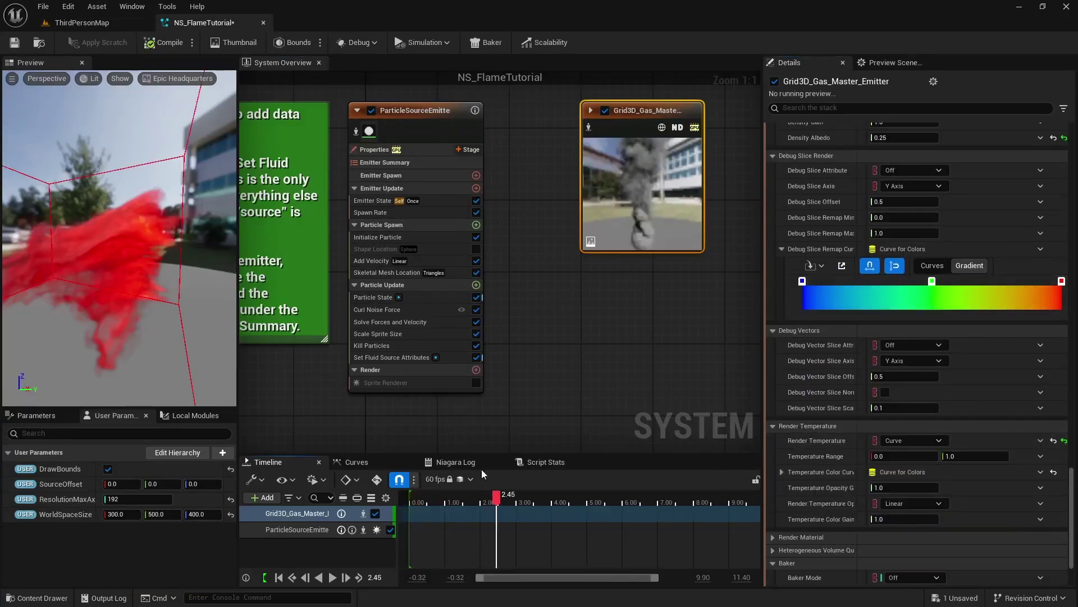
{"action": "left_click", "coordinate": [82, 23]}
{"action": "left_click", "coordinate": [204, 22]}
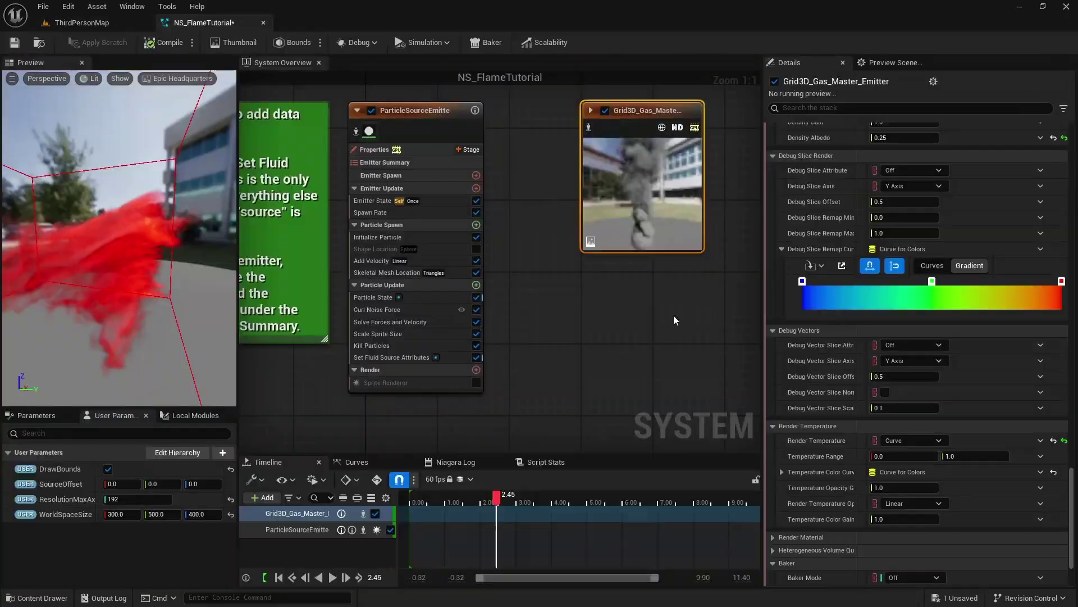
{"action": "left_click_drag", "start_coordinate": [825, 504], "coordinate": [847, 504]}
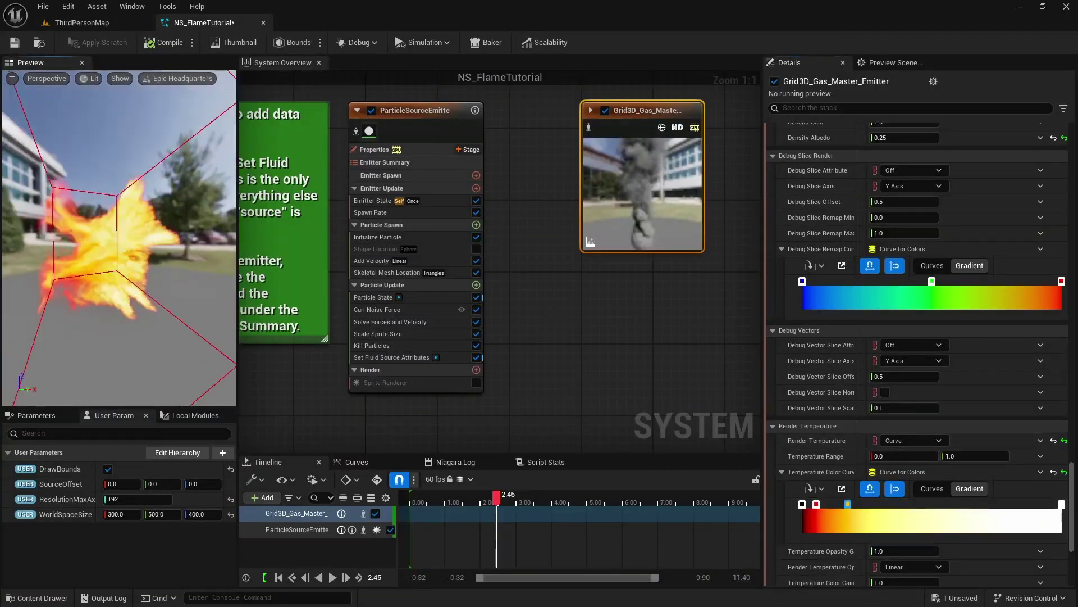
{"action": "left_click", "coordinate": [90, 22]}
{"action": "mouse_move", "coordinate": [377, 321]}
{"action": "right_mouse_down"}
{"action": "mouse_move", "coordinate": [393, 321]}
{"action": "mouse_move", "coordinate": [269, 321]}
{"action": "mouse_move", "coordinate": [236, 371]}
{"action": "right_mouse_up"}
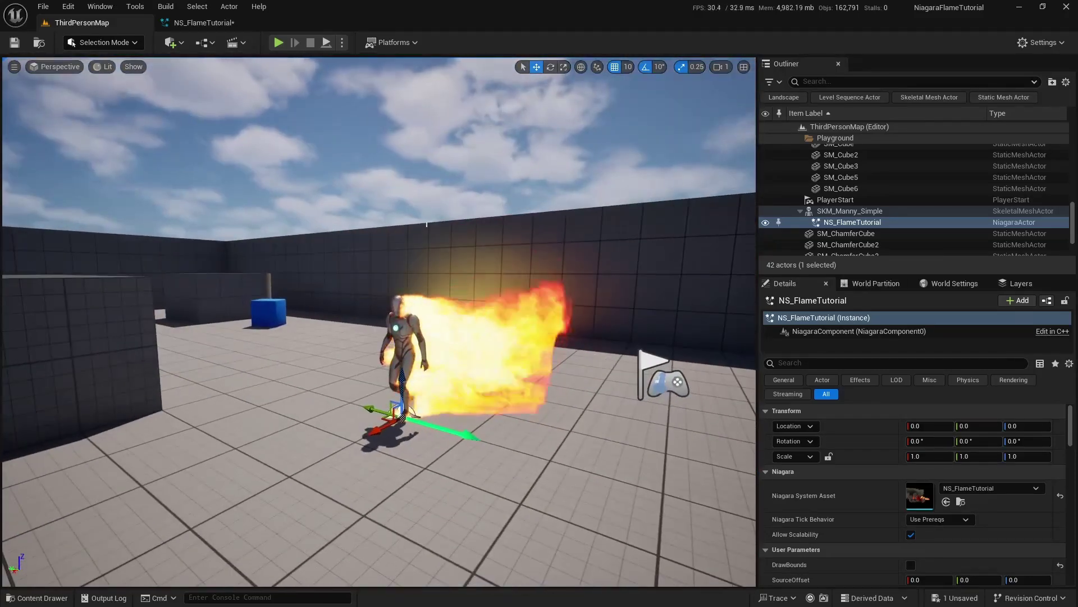
Try purple for the red stop of the Temperature Color gradient in NS_FlameTutorial and undo it.
{"action": "left_click", "coordinate": [202, 22]}
{"action": "double_click", "coordinate": [816, 504]}
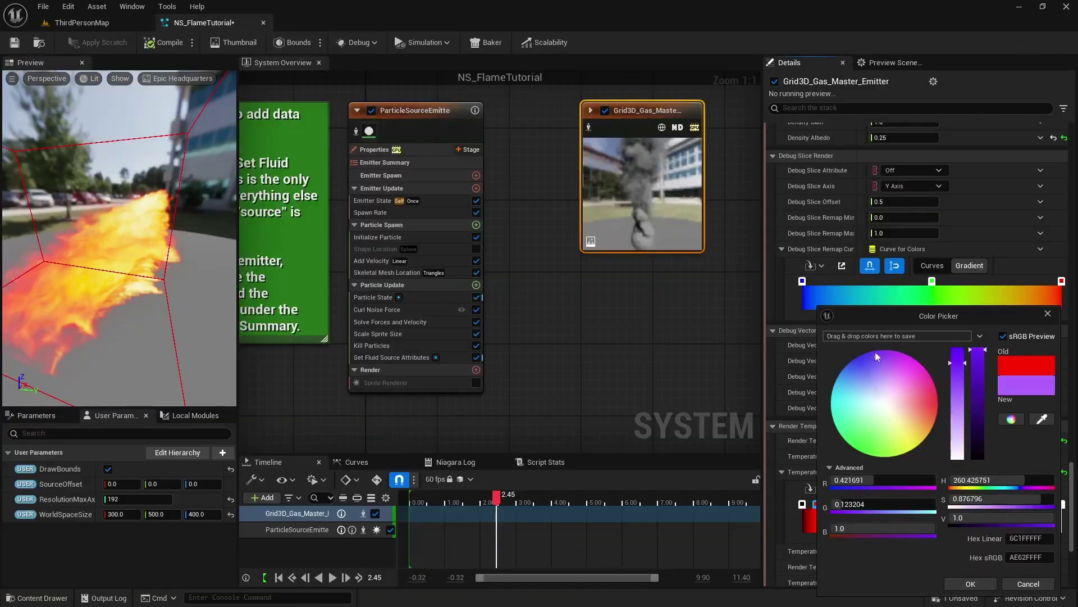
{"action": "left_click", "coordinate": [972, 584]}
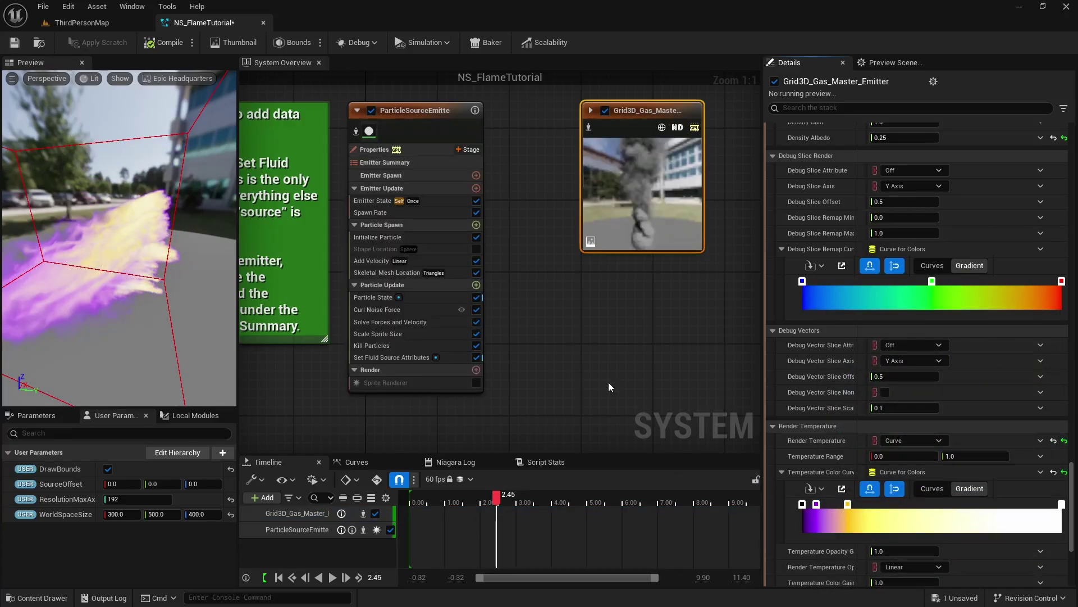
{"action": "key", "text": "ctrl+z"}
Recolor the red stop of the Temperature Color gradient to blue.
{"action": "double_click", "coordinate": [816, 504]}
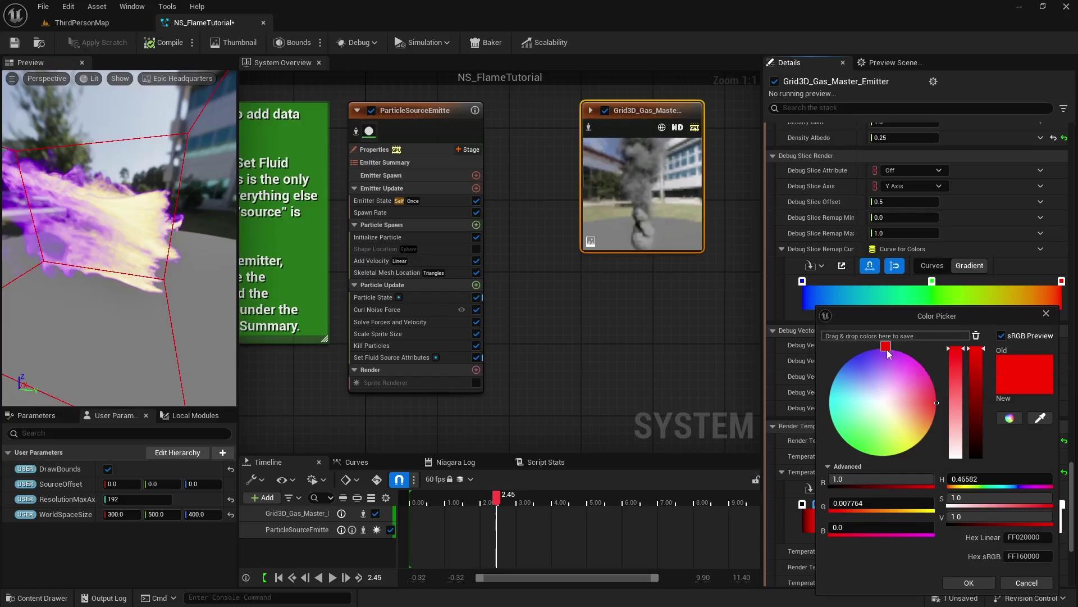
{"action": "left_click", "coordinate": [1046, 313]}
{"action": "double_click", "coordinate": [816, 504]}
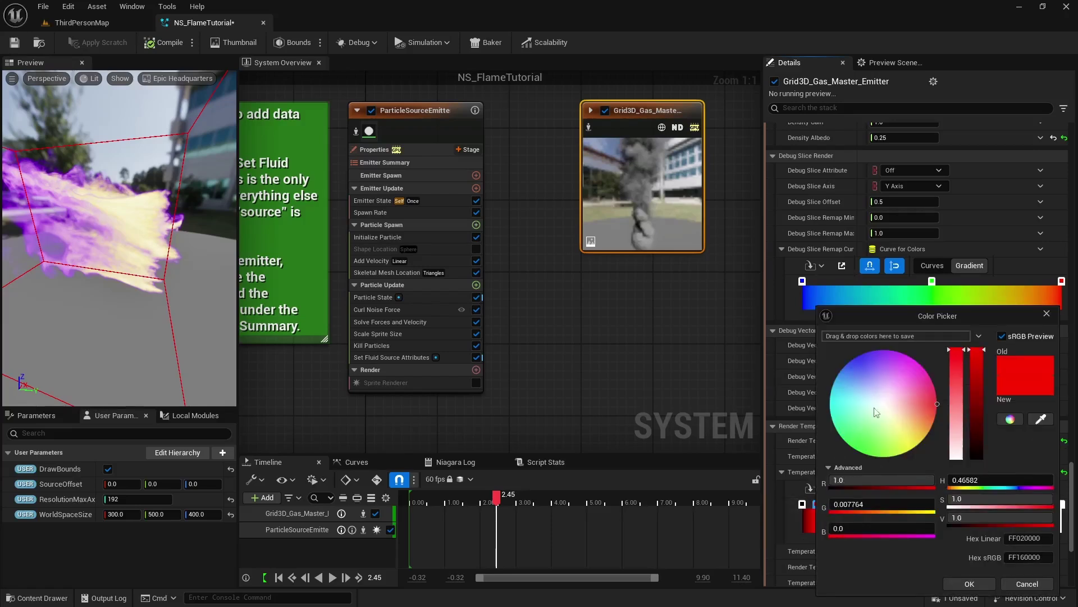
{"action": "left_click", "coordinate": [970, 583]}
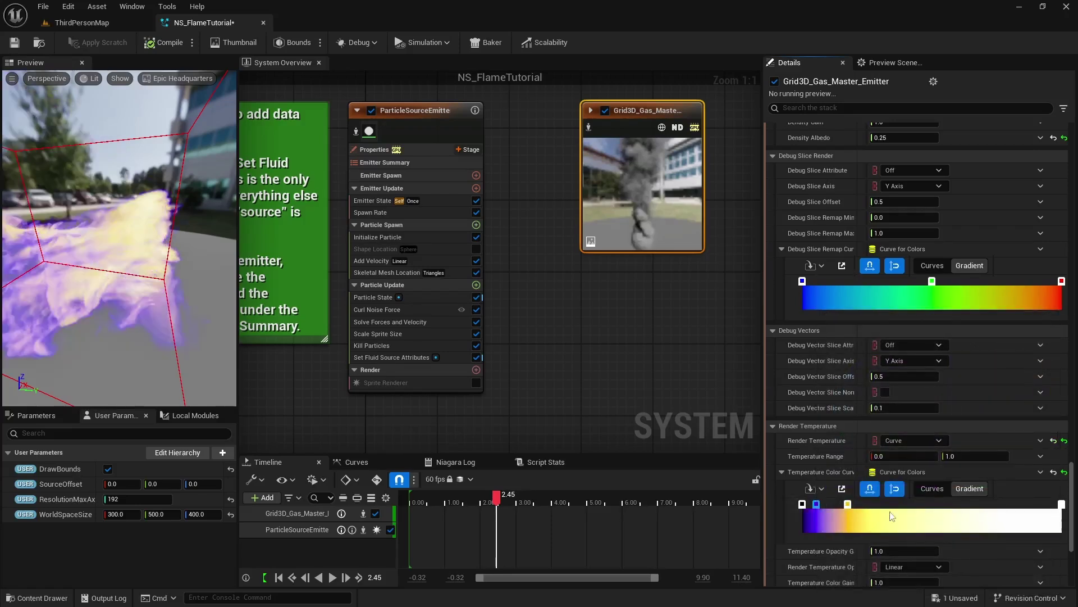
Recolor the yellow stop of the Temperature Color gradient to a pinkish red and save NS_FlameTutorial.
{"action": "double_click", "coordinate": [847, 505]}
{"action": "left_click_drag", "start_coordinate": [714, 440], "coordinate": [710, 416]}
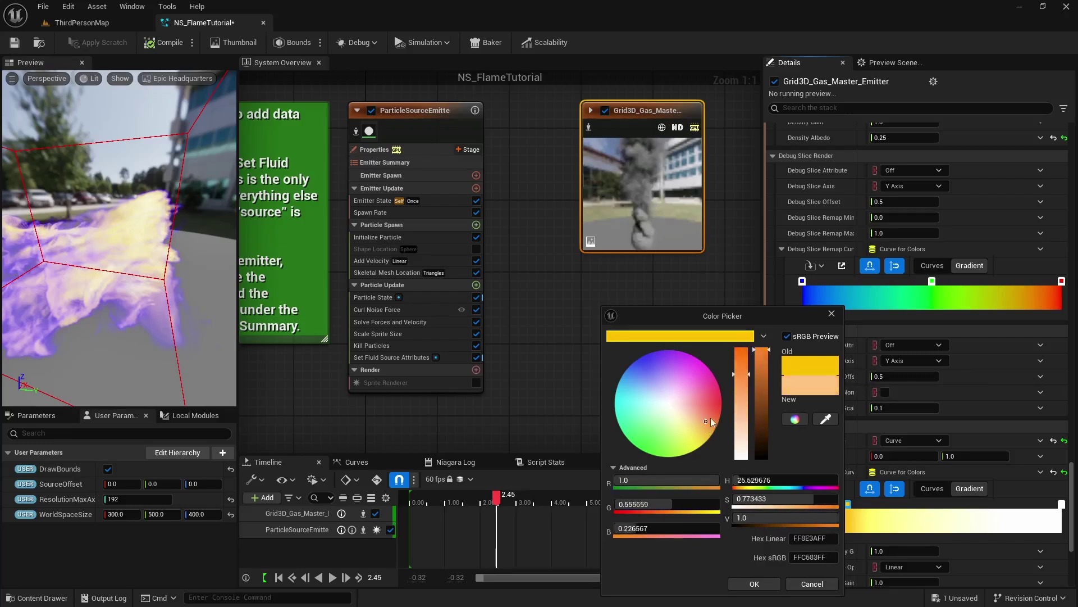
{"action": "left_click", "coordinate": [754, 583]}
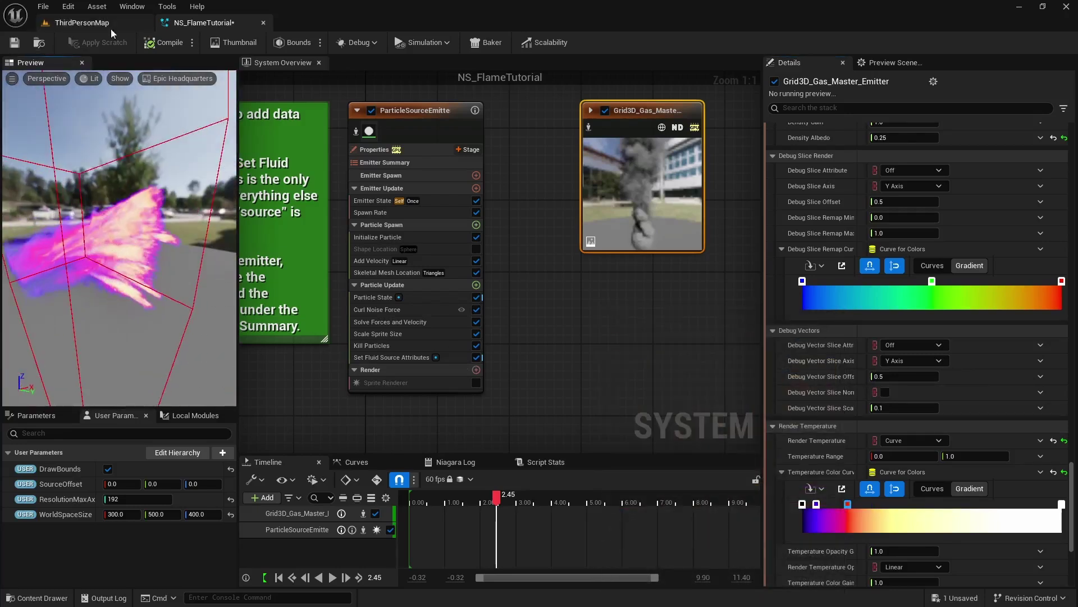
{"action": "key", "text": "ctrl+s"}
Play ThirdPersonMap and run the character around to check the recolored purple-pink flames.
{"action": "left_click", "coordinate": [96, 23]}
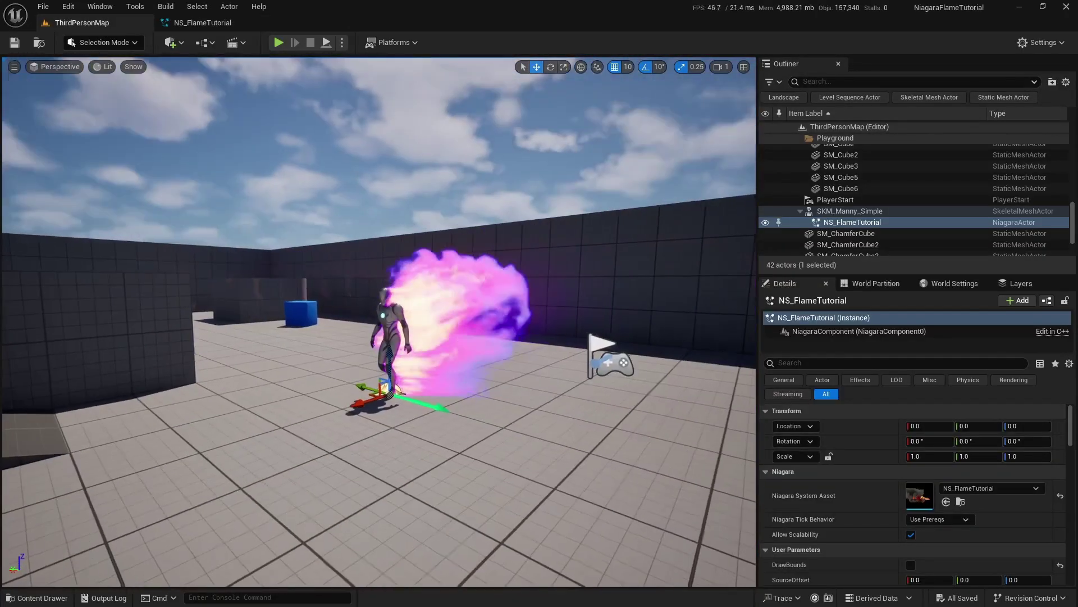
{"action": "left_click", "coordinate": [278, 42]}
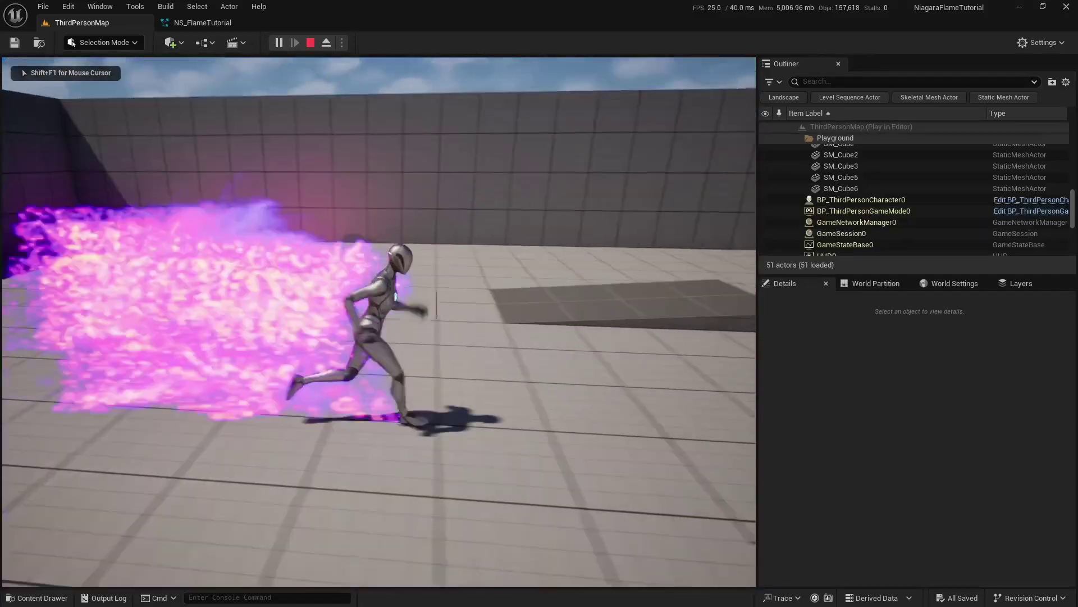
{"action": "key", "text": "w"}
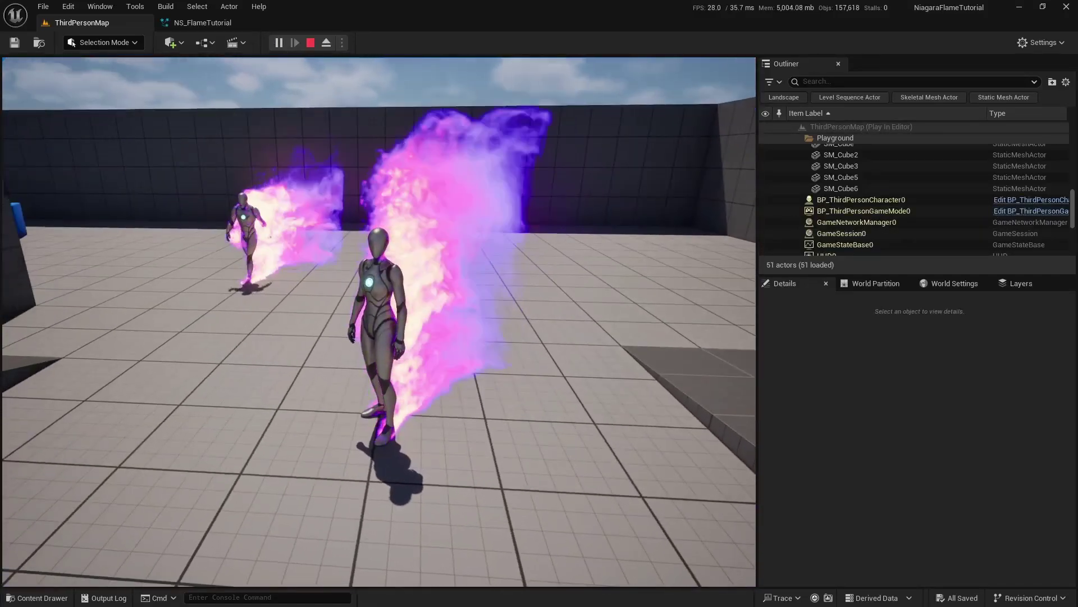
{"action": "key", "text": "Escape"}
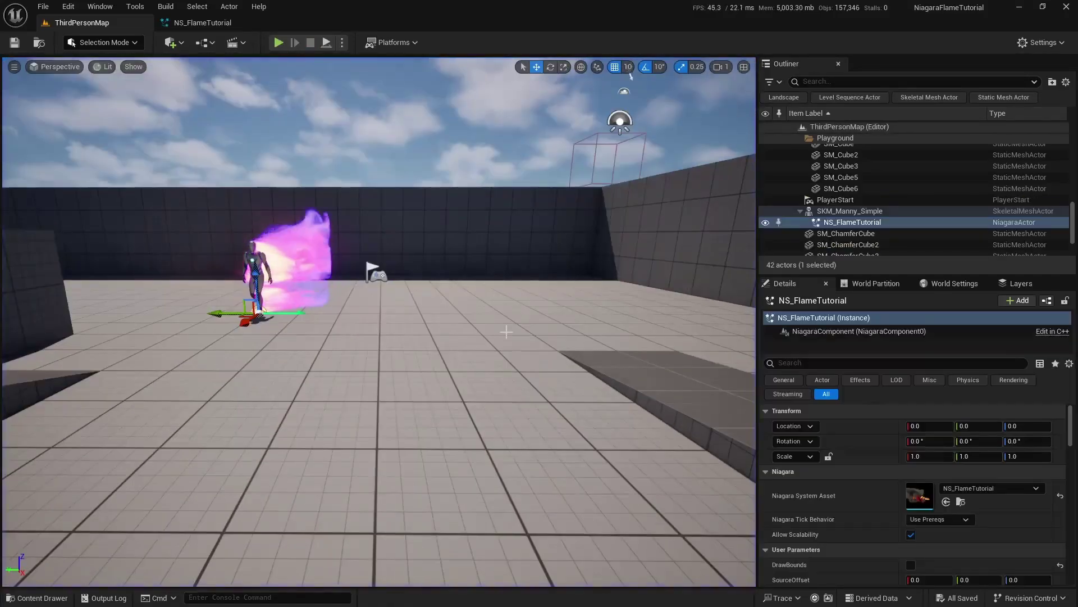
Run the level with a free camera and fly around the three burning Manny characters to compare their flame variants.
{"action": "key", "text": "ctrl+space"}
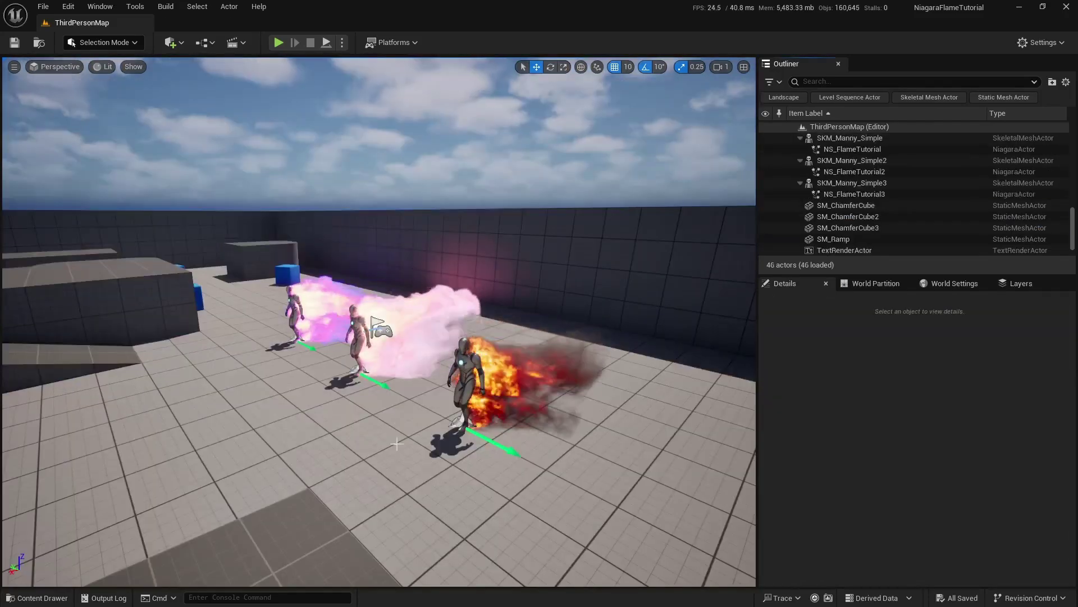
{"action": "right_click_drag", "start_coordinate": [397, 444], "coordinate": [360, 171]}
{"action": "left_click", "coordinate": [326, 43]}
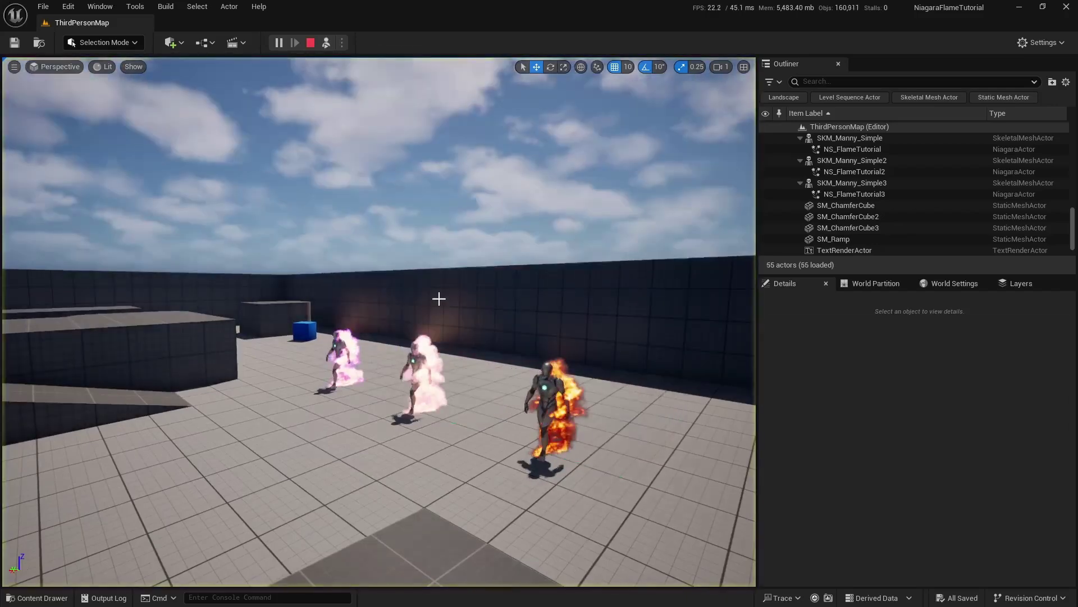
{"action": "right_click_drag", "start_coordinate": [438, 298], "coordinate": [688, 273]}
{"action": "key", "text": "w"}
{"action": "scroll", "coordinate": [472, 309], "scroll_direction": "down", "scroll_amount": 2}
{"action": "key", "text": "w"}
{"action": "key", "text": "a"}
{"action": "key", "text": "a"}
{"action": "right_click_drag", "start_coordinate": [398, 294], "coordinate": [434, 308]}
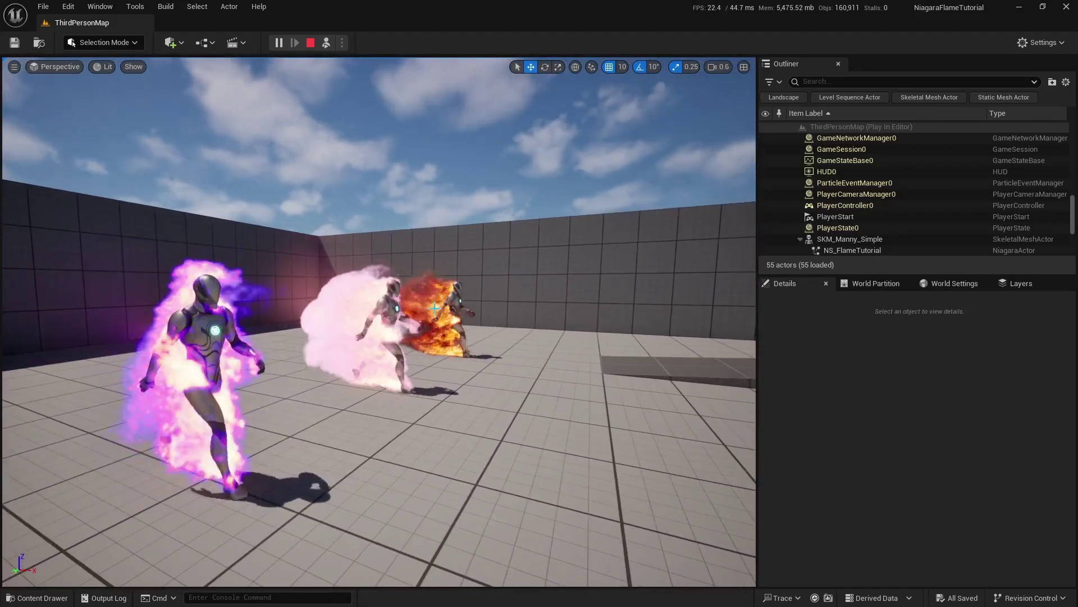